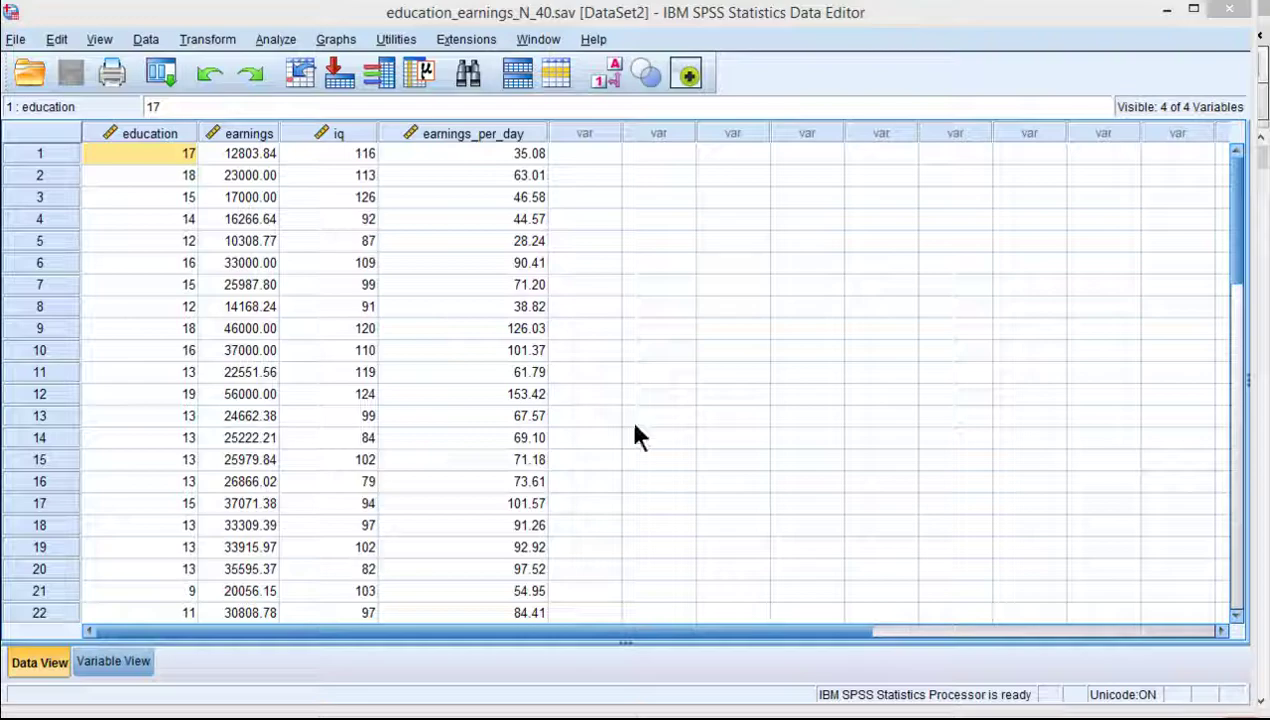
Skim the rhoCI macro paper in Acrobat, highlighting its author line and title, then return to rhoCI.sps
{"action": "key", "text": "alt+Tab"}
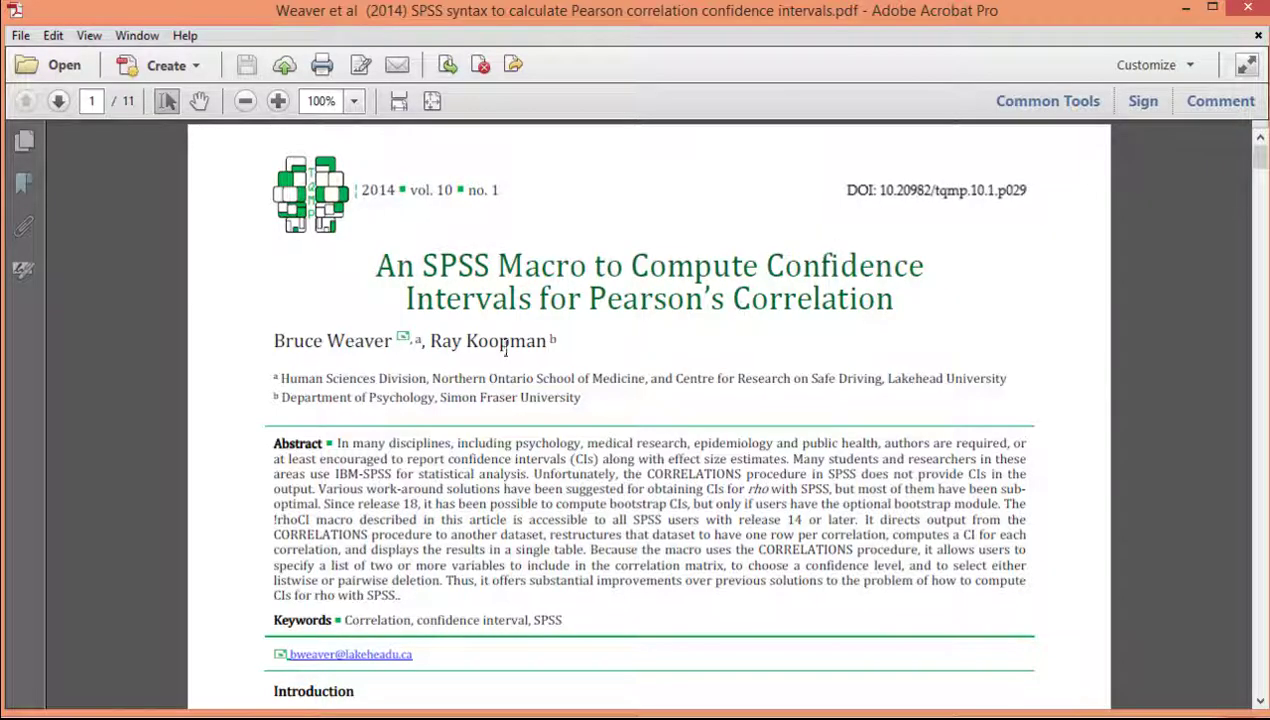
{"action": "left_click_drag", "start_coordinate": [326, 342], "coordinate": [389, 334]}
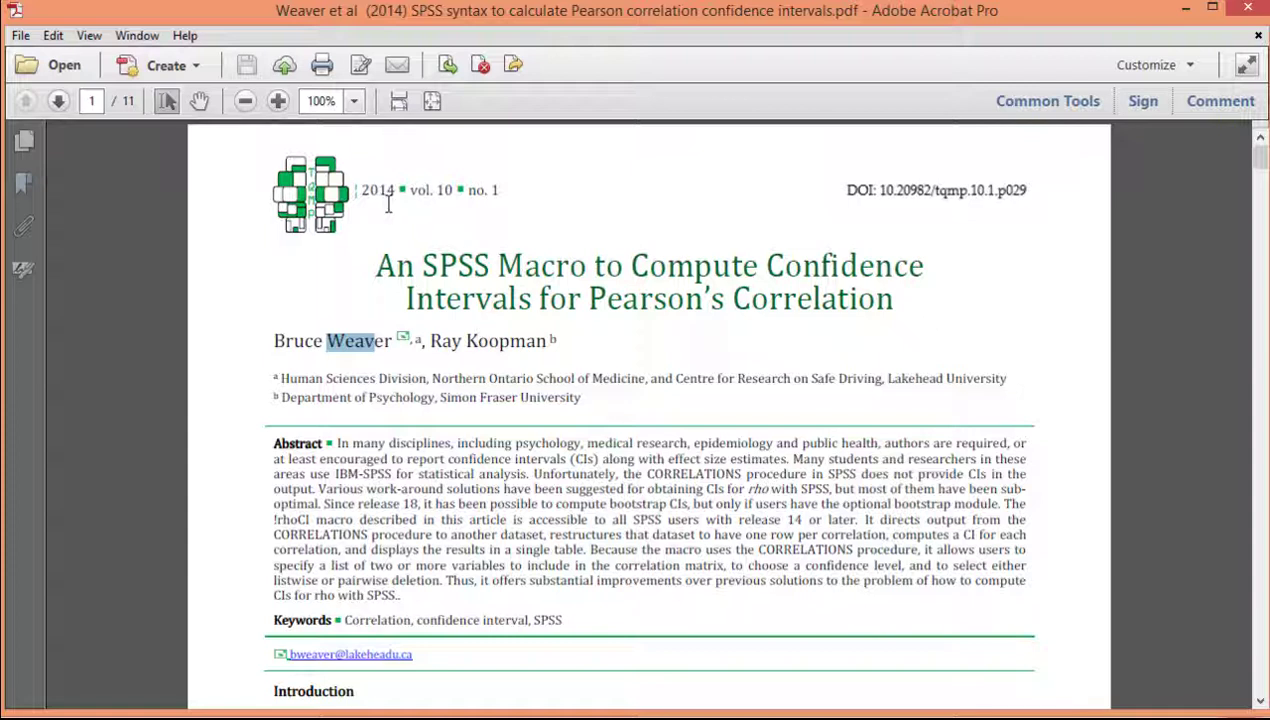
{"action": "left_click_drag", "start_coordinate": [378, 262], "coordinate": [585, 265]}
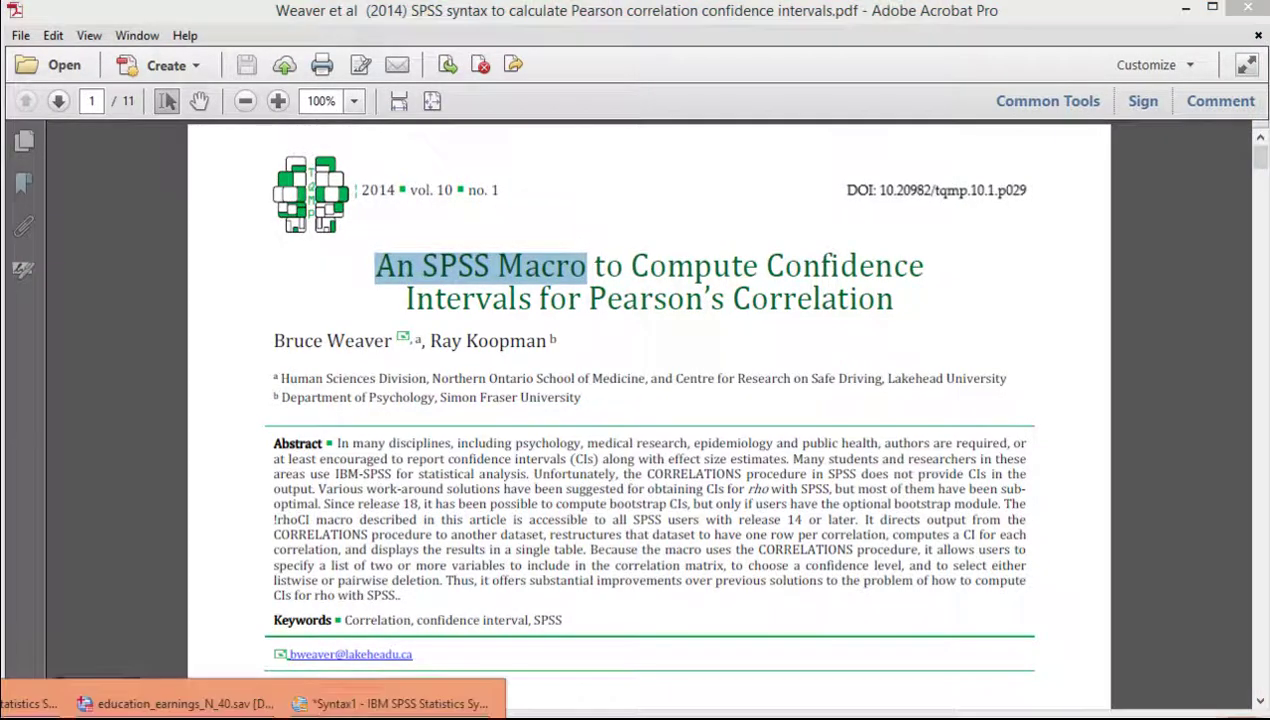
{"action": "left_click", "coordinate": [22, 704]}
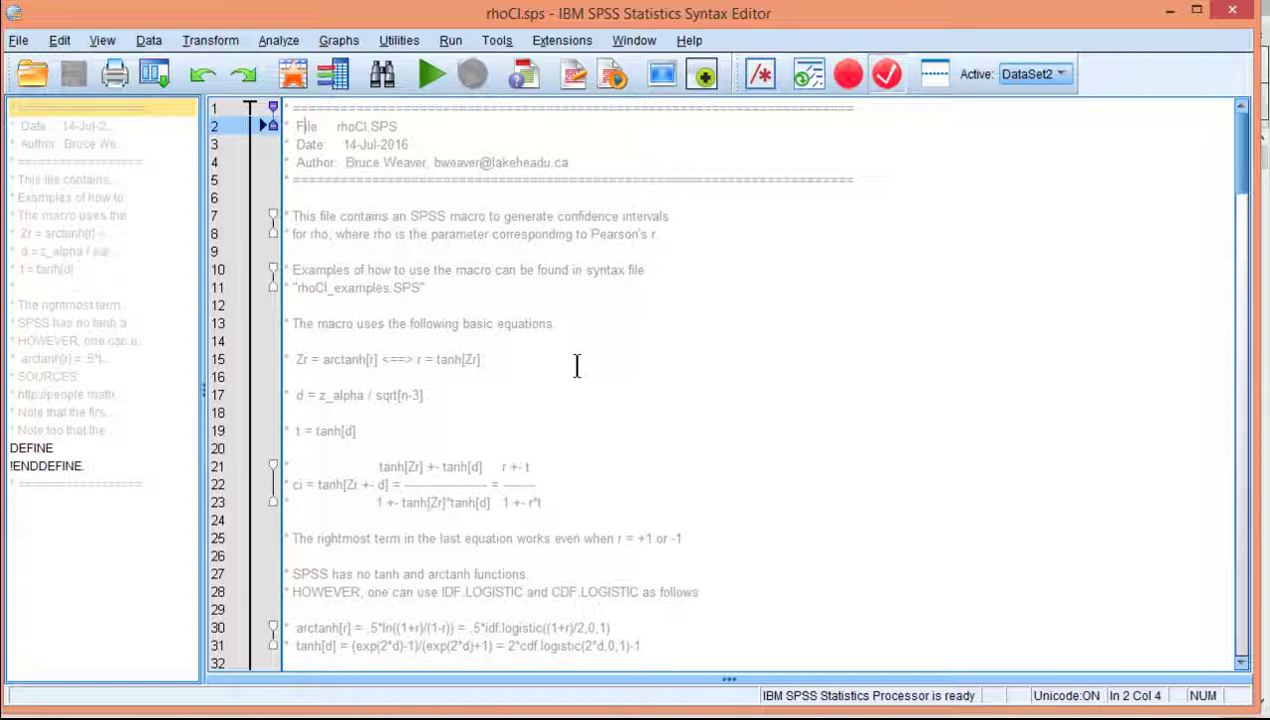
Execute the entire rhoCI.sps file with Run > All to define the confidence-interval macro
{"action": "left_click_drag", "start_coordinate": [343, 144], "coordinate": [393, 144]}
{"action": "left_click", "coordinate": [512, 377]}
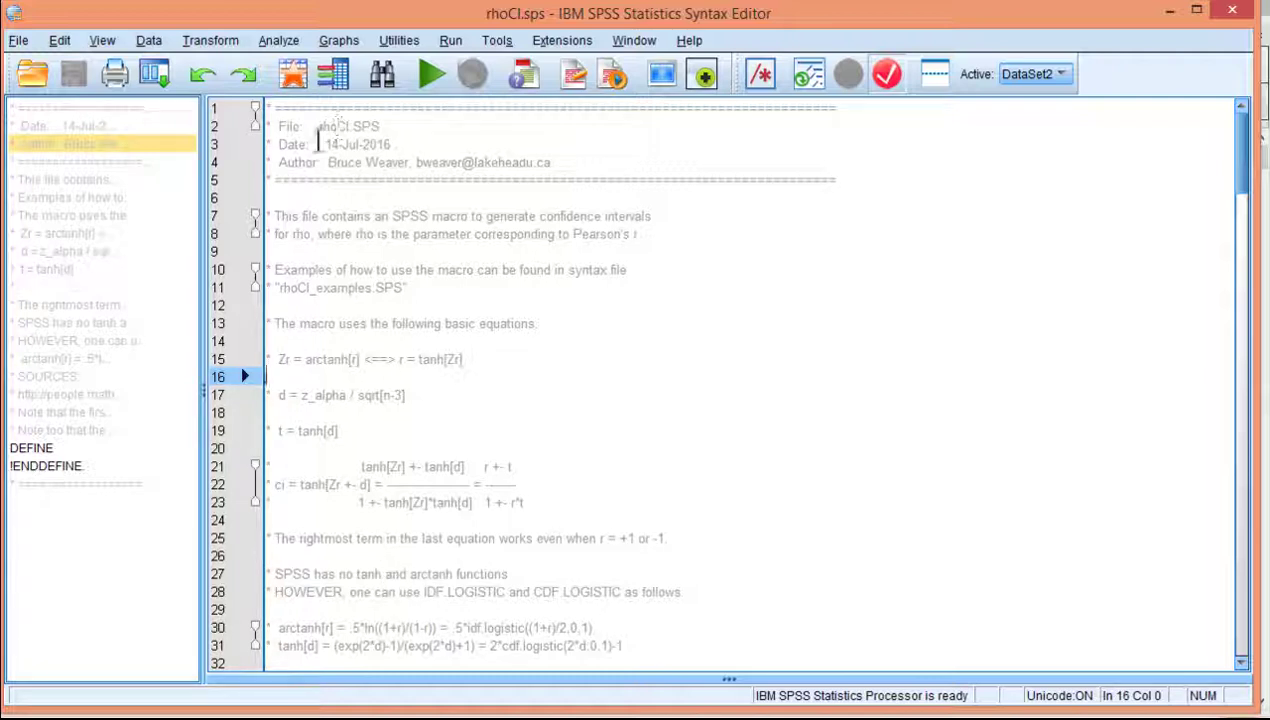
{"action": "left_click", "coordinate": [428, 70]}
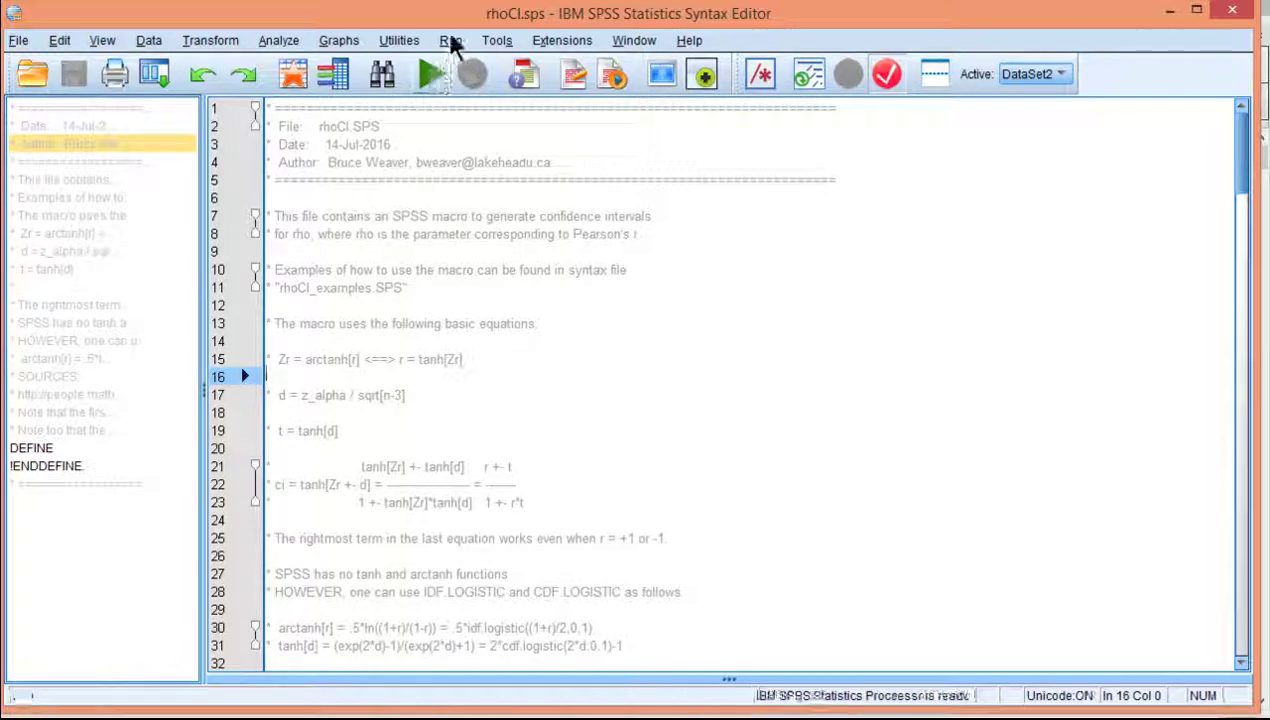
{"action": "left_click", "coordinate": [450, 42]}
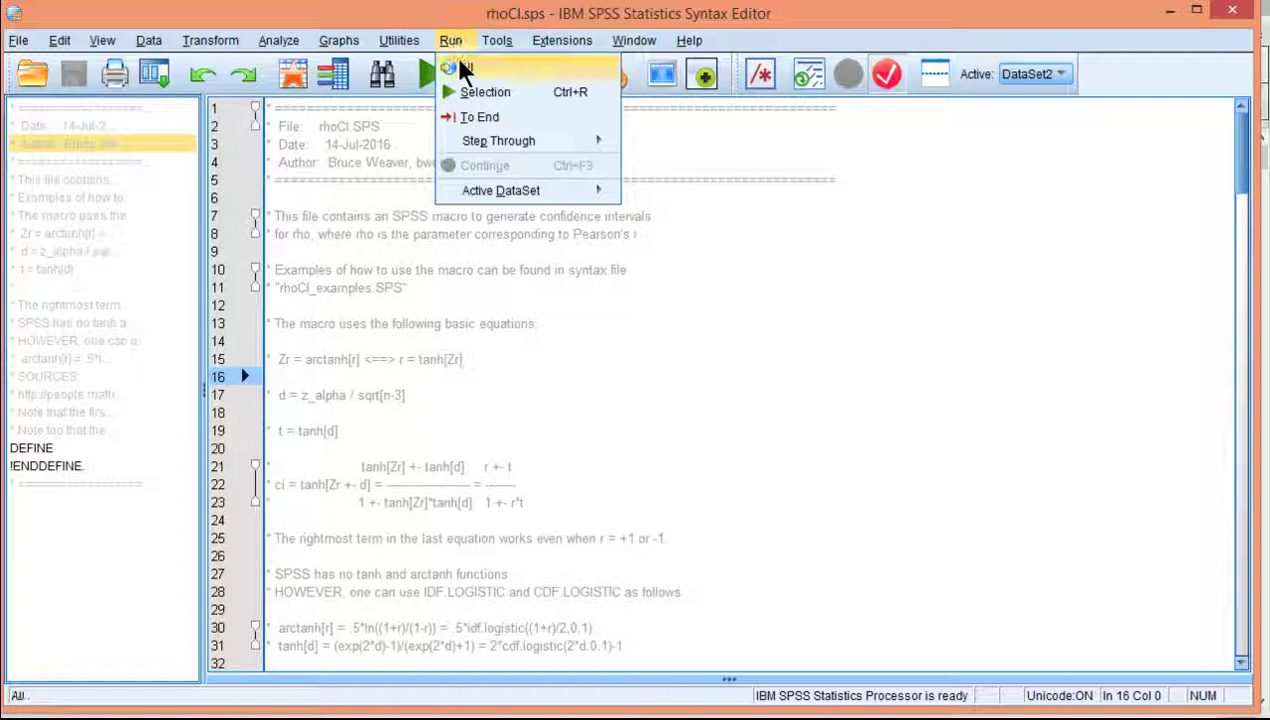
{"action": "left_click", "coordinate": [460, 68]}
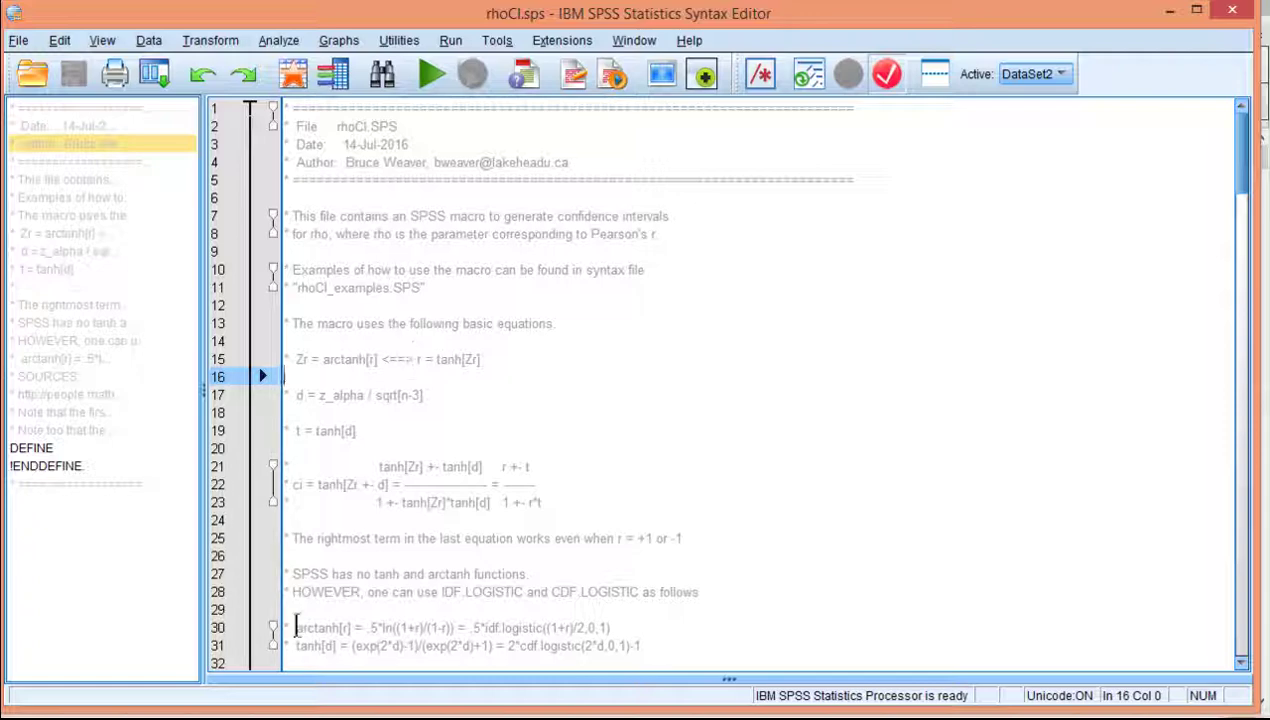
Check the education and earnings_per_day columns in the dataset, then switch to the Syntax1 rhoCI call
{"action": "mouse_move", "coordinate": [100, 712]}
{"action": "left_click", "coordinate": [165, 703]}
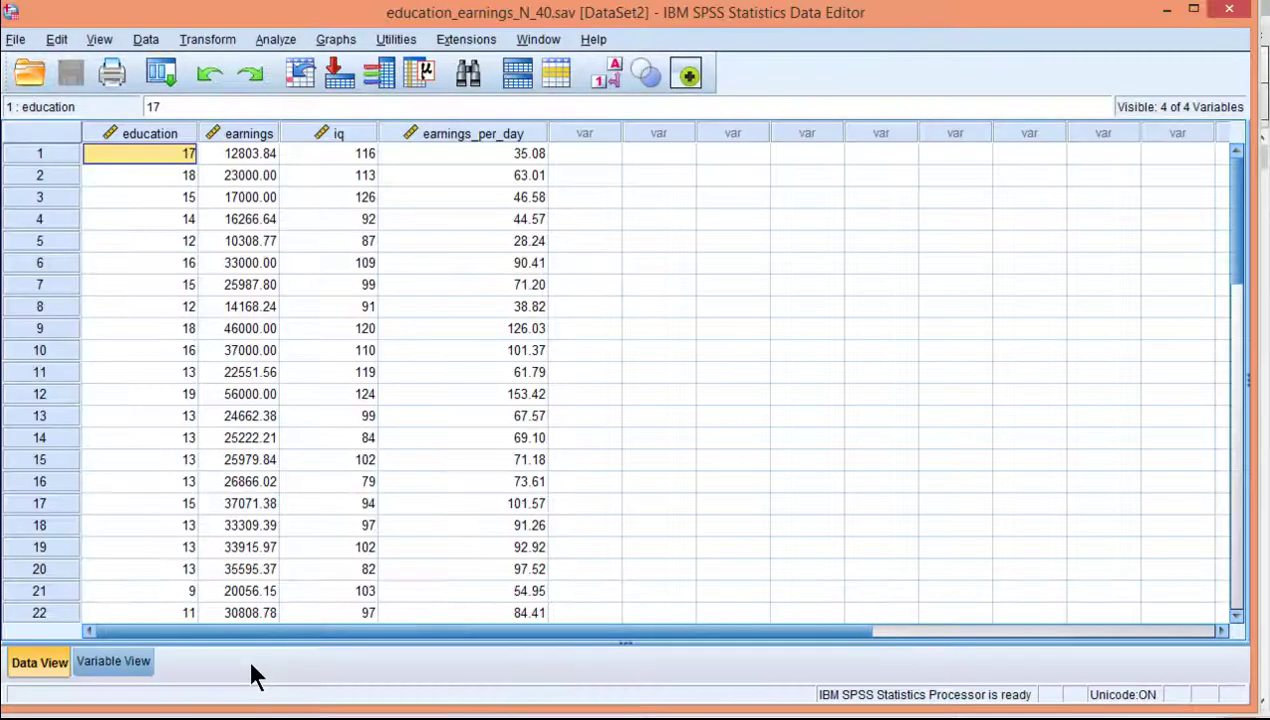
{"action": "left_click", "coordinate": [154, 134]}
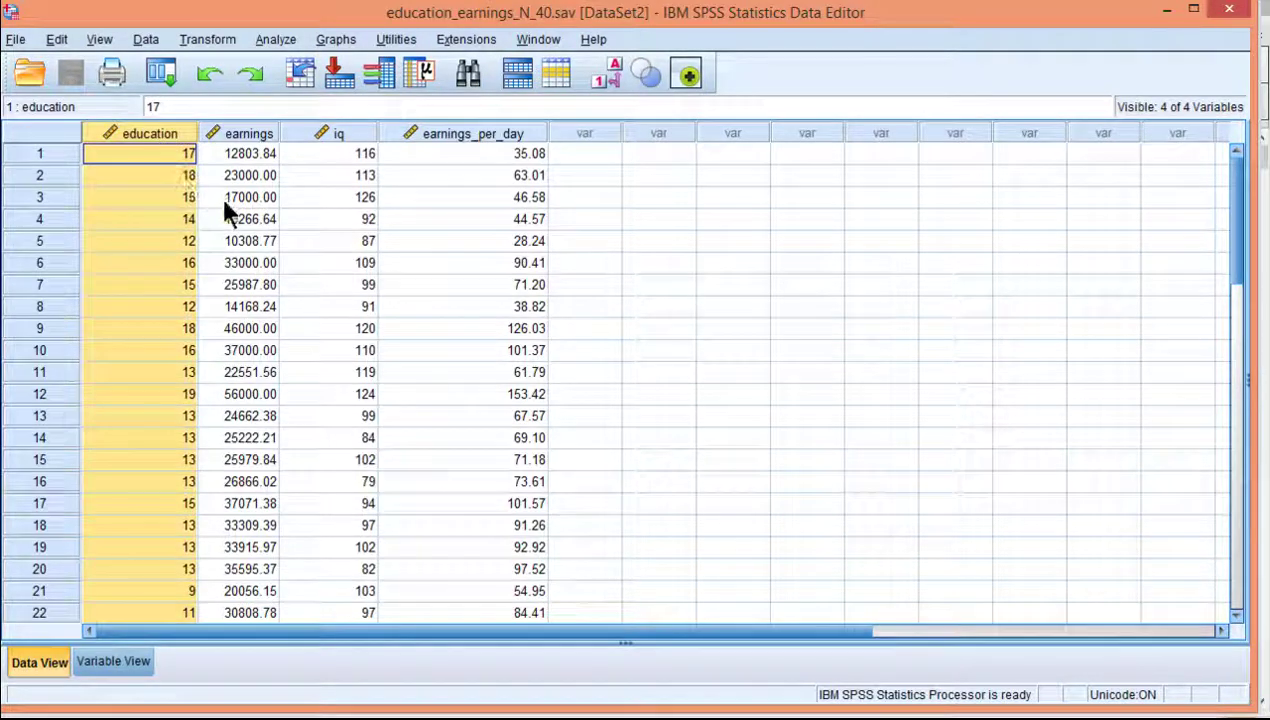
{"action": "left_click", "coordinate": [142, 152]}
{"action": "left_click", "coordinate": [145, 131]}
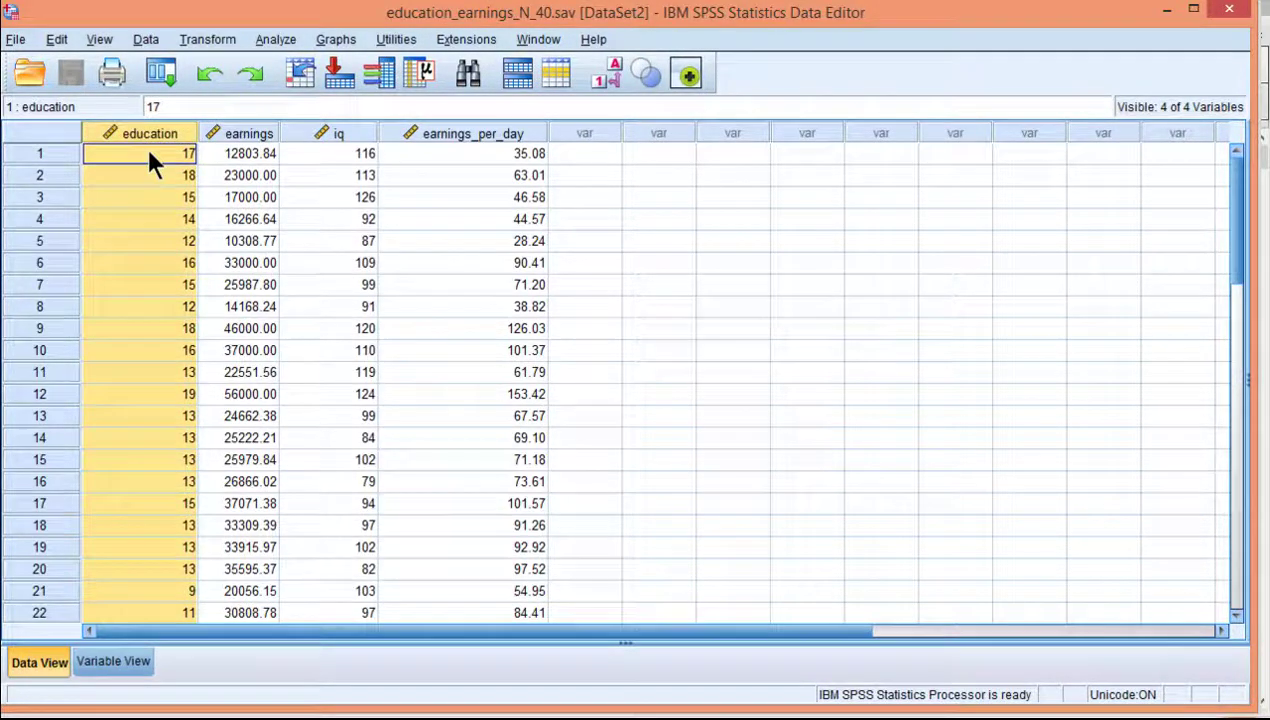
{"action": "left_click", "coordinate": [146, 150]}
{"action": "left_click", "coordinate": [470, 135]}
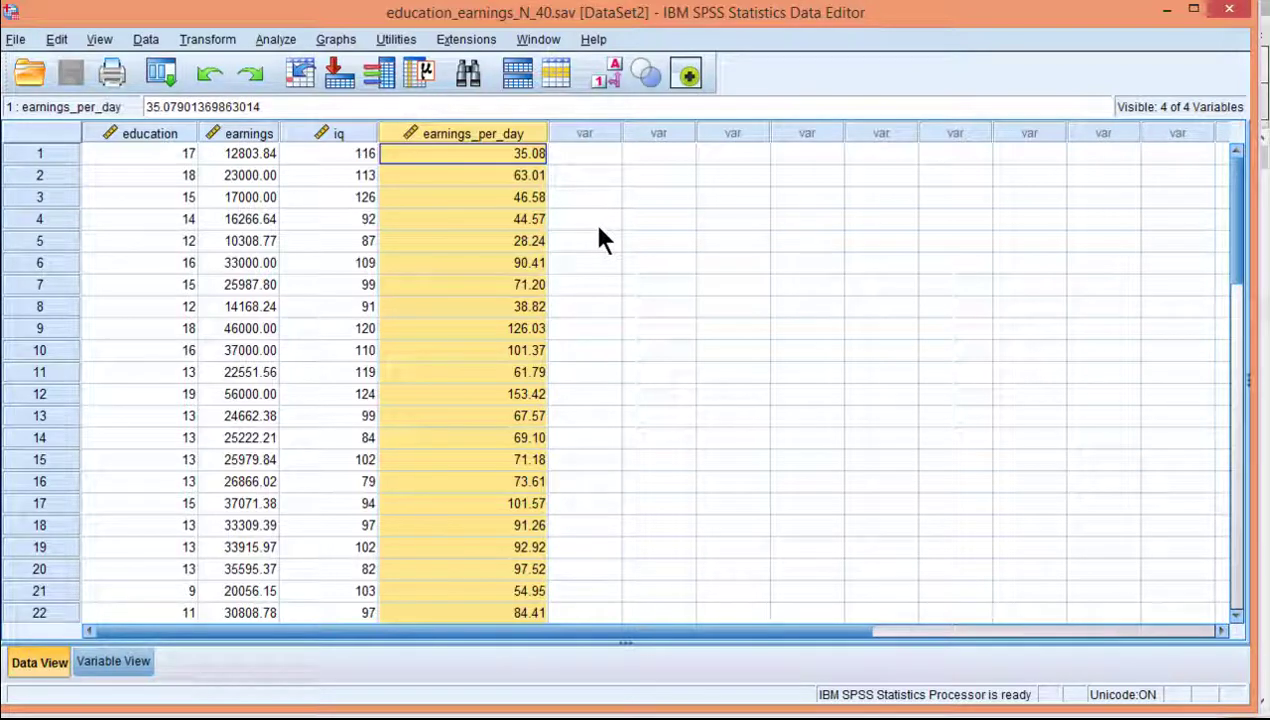
{"action": "left_click", "coordinate": [462, 152]}
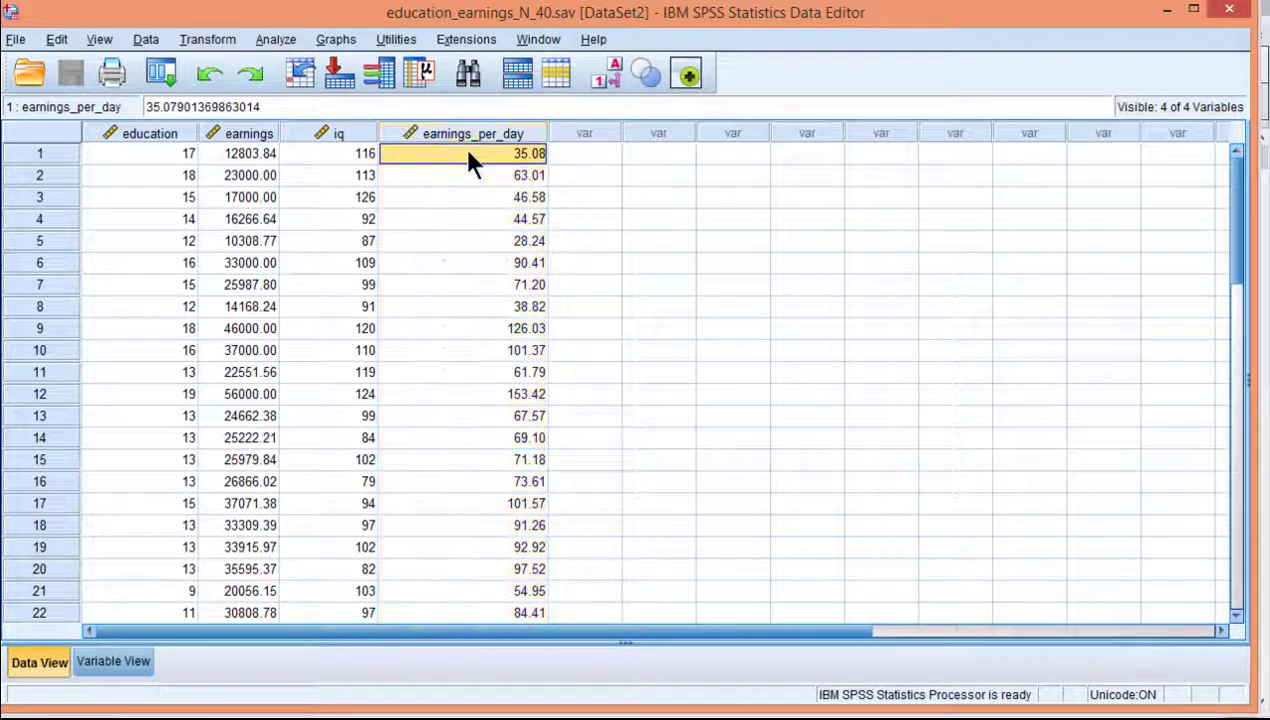
{"action": "key", "text": "alt+Tab"}
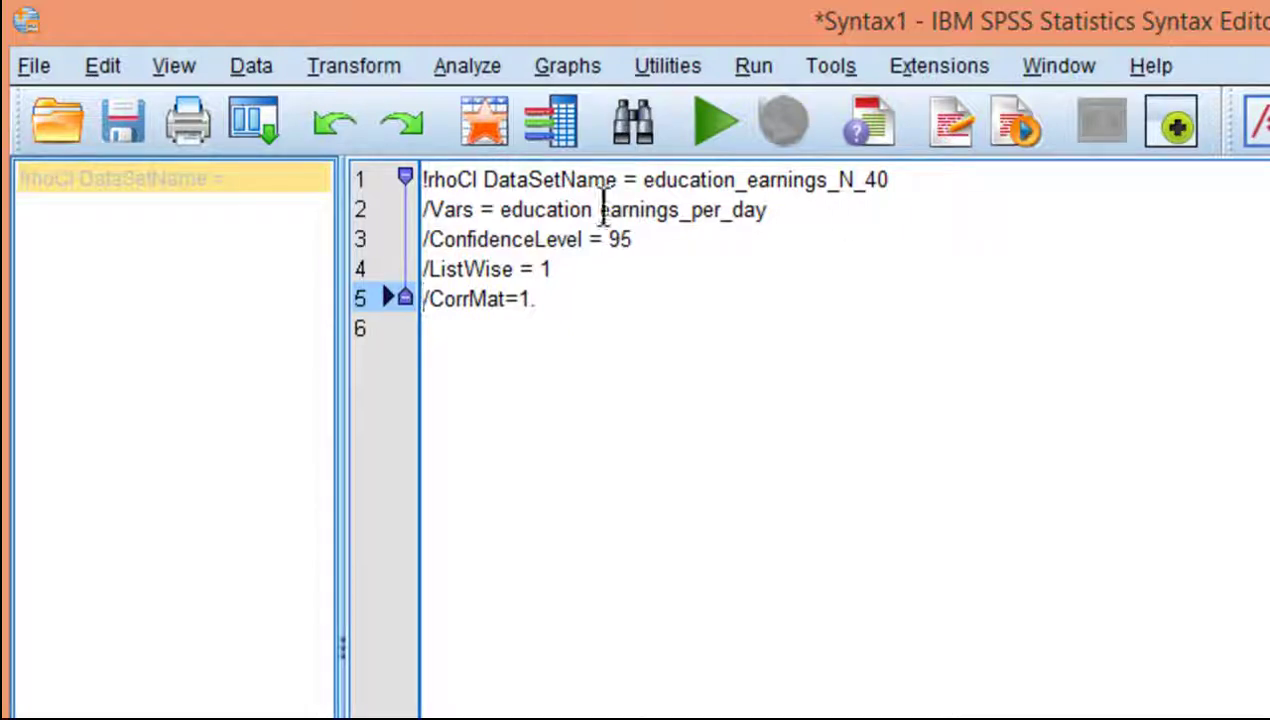
{"action": "left_click_drag", "start_coordinate": [918, 176], "coordinate": [424, 177]}
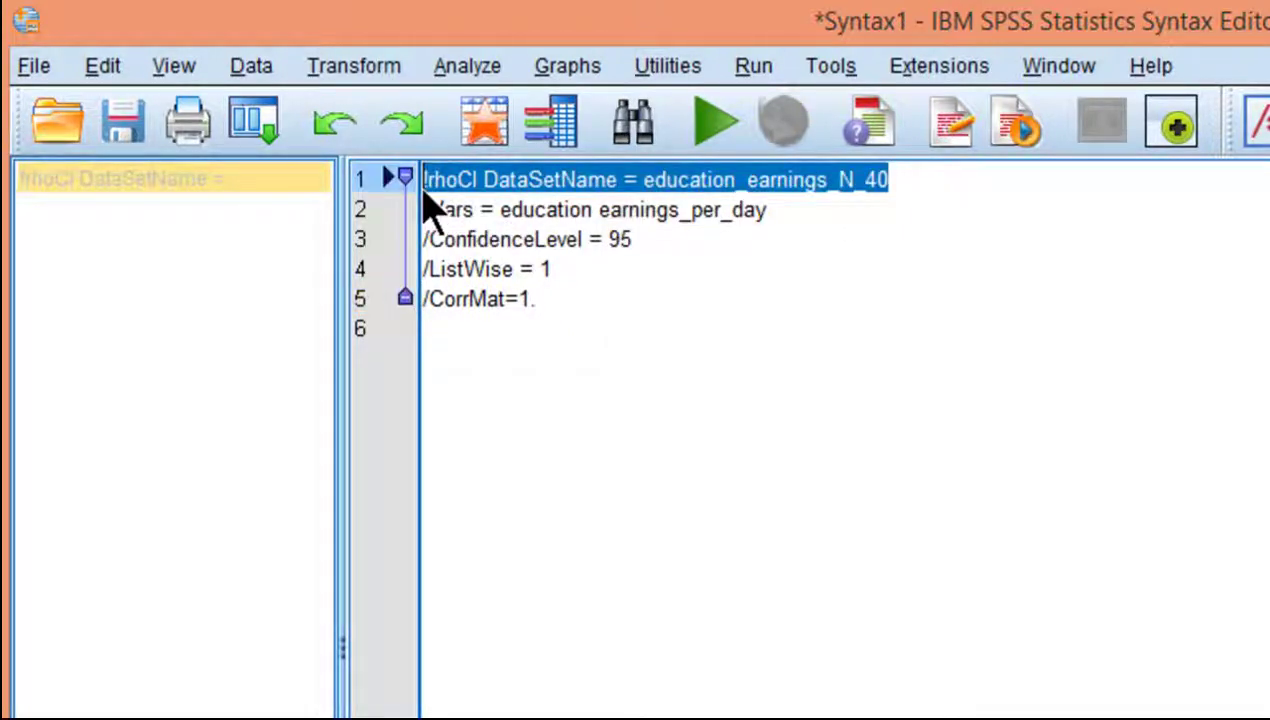
{"action": "left_click", "coordinate": [584, 314]}
{"action": "left_click", "coordinate": [424, 178]}
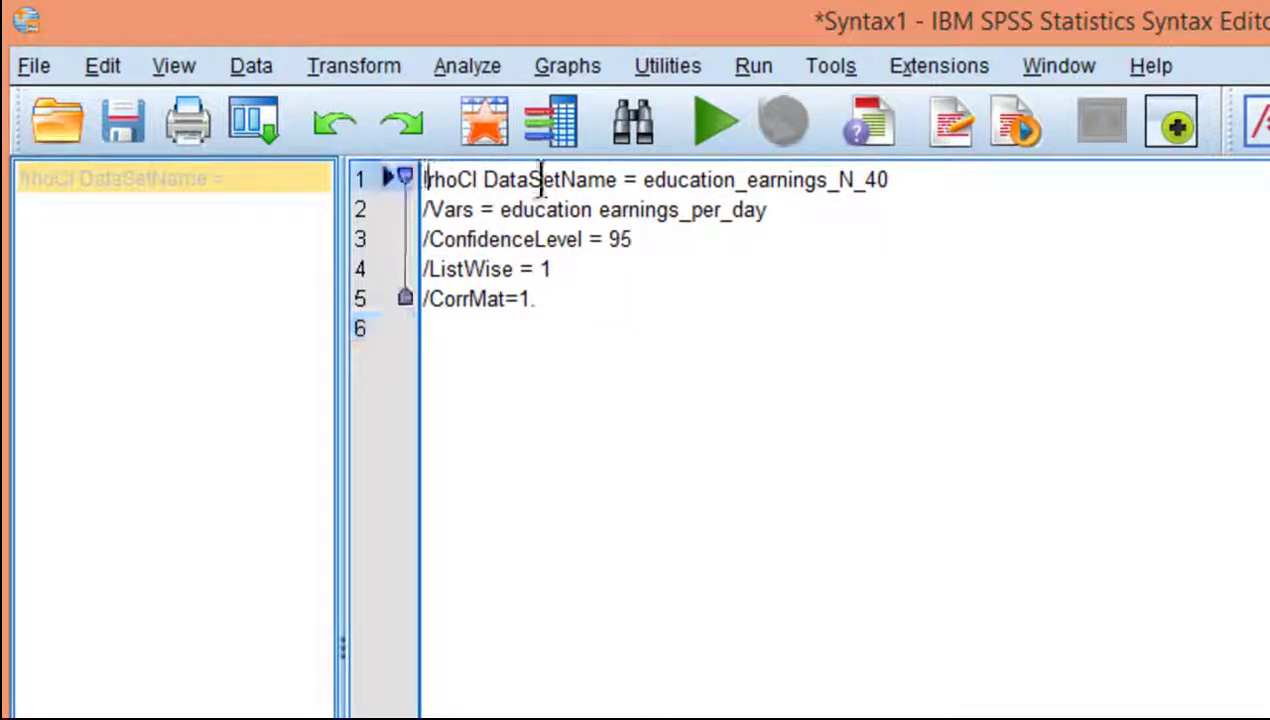
{"action": "key", "text": "Right"}
{"action": "key", "text": "Right"}
{"action": "key", "text": "Right"}
{"action": "key", "text": "Right"}
{"action": "key", "text": "Right"}
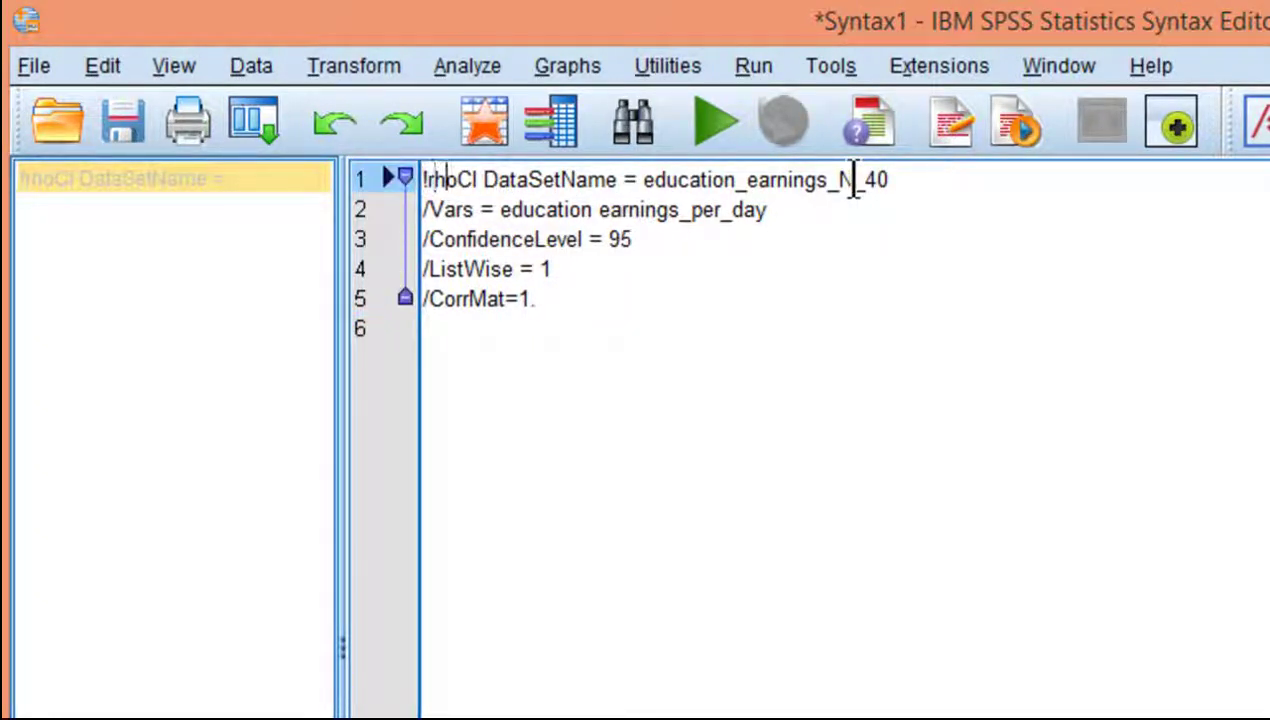
{"action": "key", "text": "Right"}
{"action": "key", "text": "Right"}
{"action": "key", "text": "Right"}
{"action": "key", "text": "Right"}
{"action": "key", "text": "Right"}
{"action": "key", "text": "Right"}
{"action": "key", "text": "Right"}
{"action": "key", "text": "Right"}
{"action": "key", "text": "Right"}
{"action": "key", "text": "Right"}
{"action": "key", "text": "Right"}
{"action": "key", "text": "Right"}
{"action": "key", "text": "Right"}
{"action": "key", "text": "shift+Left"}
{"action": "key", "text": "shift+Left"}
{"action": "key", "text": "shift+Left"}
{"action": "key", "text": "shift+Left"}
{"action": "key", "text": "shift+Left"}
{"action": "key", "text": "shift+Left"}
{"action": "key", "text": "shift+Left"}
{"action": "key", "text": "shift+Left"}
{"action": "key", "text": "shift+Left"}
{"action": "key", "text": "shift+Left"}
{"action": "key", "text": "shift+Left"}
{"action": "key", "text": "shift+Left"}
{"action": "key", "text": "shift+Left"}
{"action": "key", "text": "shift+Left"}
{"action": "key", "text": "shift+Left"}
{"action": "key", "text": "shift+Left"}
{"action": "key", "text": "shift+Left"}
{"action": "key", "text": "shift+Left"}
{"action": "key", "text": "shift+Left"}
{"action": "key", "text": "shift+Left"}
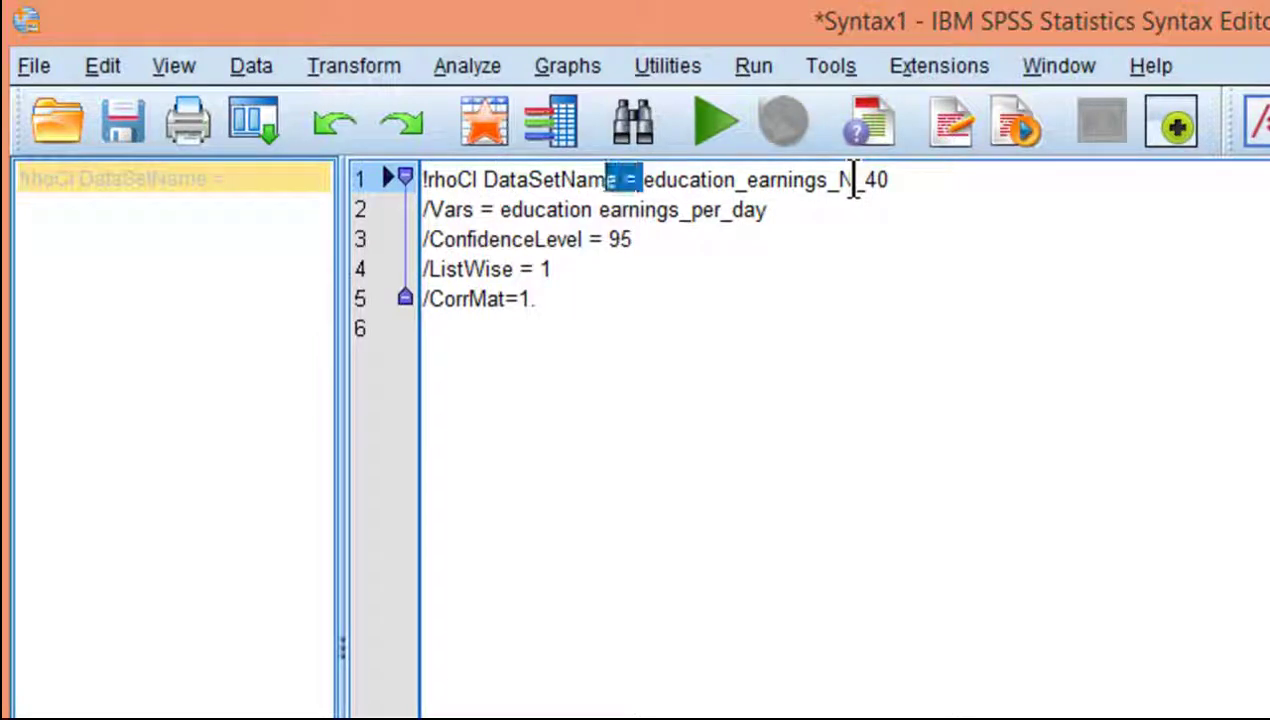
{"action": "key", "text": "shift+Left"}
{"action": "key", "text": "Left"}
{"action": "key", "text": "shift+Right"}
{"action": "key", "text": "shift+Right"}
{"action": "key", "text": "shift+Right"}
{"action": "key", "text": "shift+Right"}
{"action": "key", "text": "shift+Right"}
{"action": "key", "text": "shift+Right"}
{"action": "key", "text": "shift+Right"}
{"action": "key", "text": "shift+Right"}
{"action": "key", "text": "shift+Right"}
{"action": "key", "text": "shift+Right"}
{"action": "key", "text": "shift+Right"}
{"action": "key", "text": "shift+Right"}
{"action": "key", "text": "shift+Right"}
{"action": "key", "text": "shift+Right"}
{"action": "key", "text": "shift+Right"}
{"action": "key", "text": "shift+Right"}
{"action": "key", "text": "shift+Right"}
{"action": "key", "text": "shift+Right"}
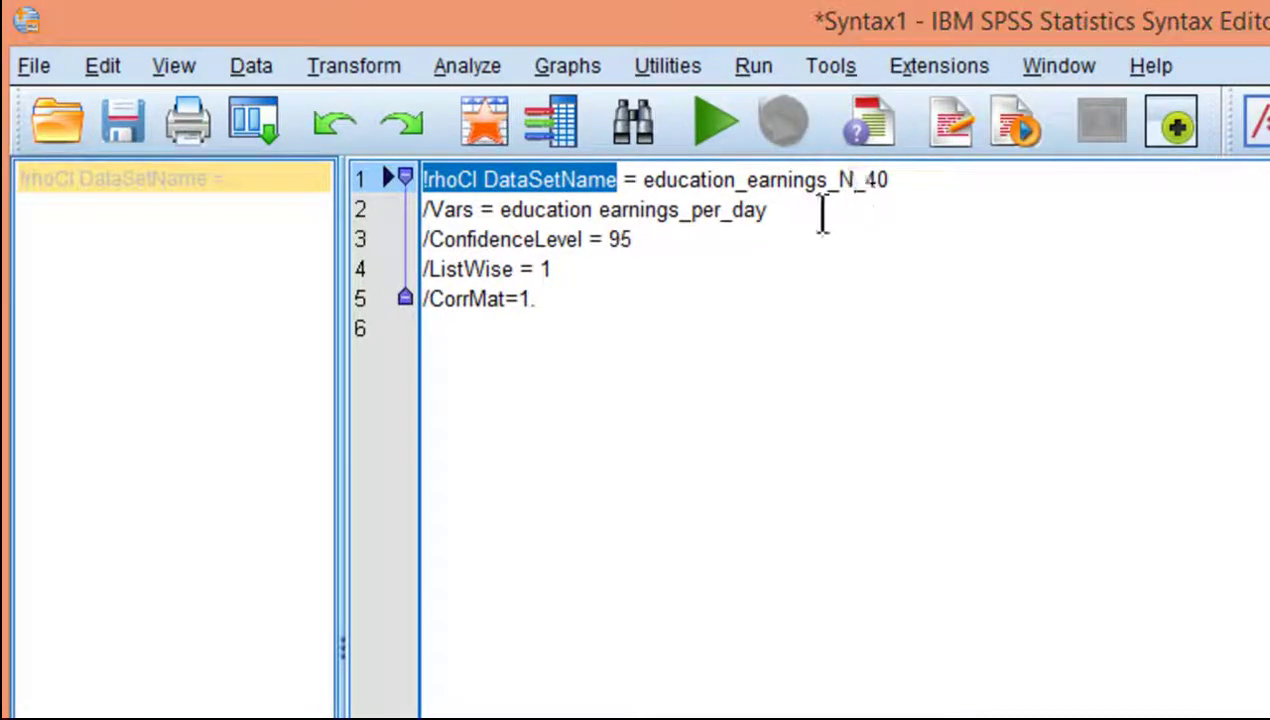
{"action": "left_click", "coordinate": [812, 212]}
{"action": "left_click_drag", "start_coordinate": [642, 181], "coordinate": [897, 190]}
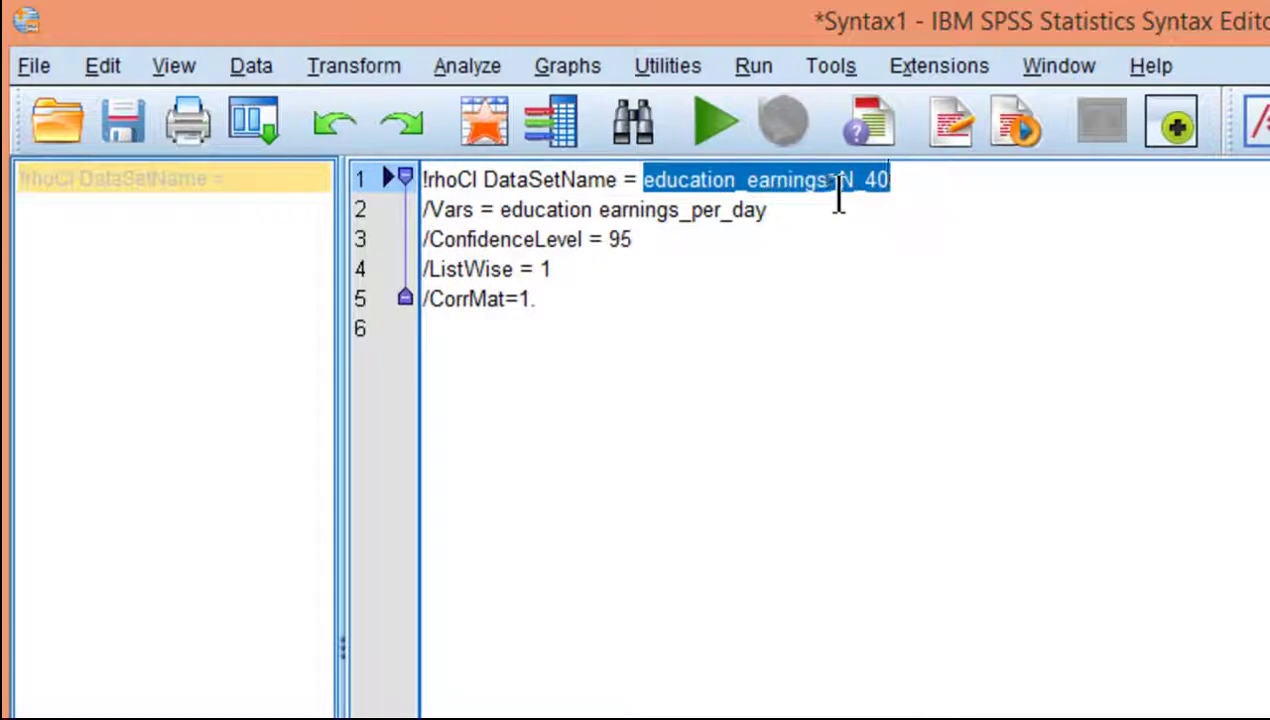
{"action": "left_click", "coordinate": [908, 194]}
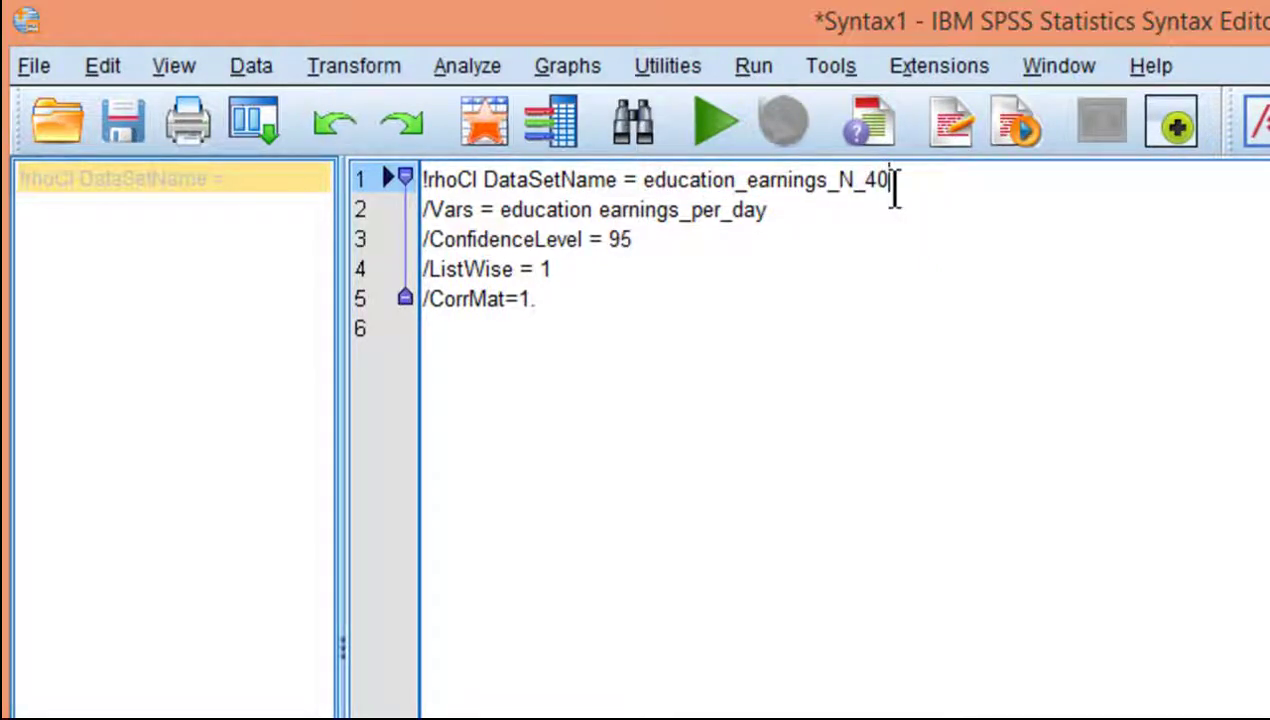
{"action": "left_click_drag", "start_coordinate": [896, 186], "coordinate": [410, 160]}
{"action": "left_click", "coordinate": [702, 360]}
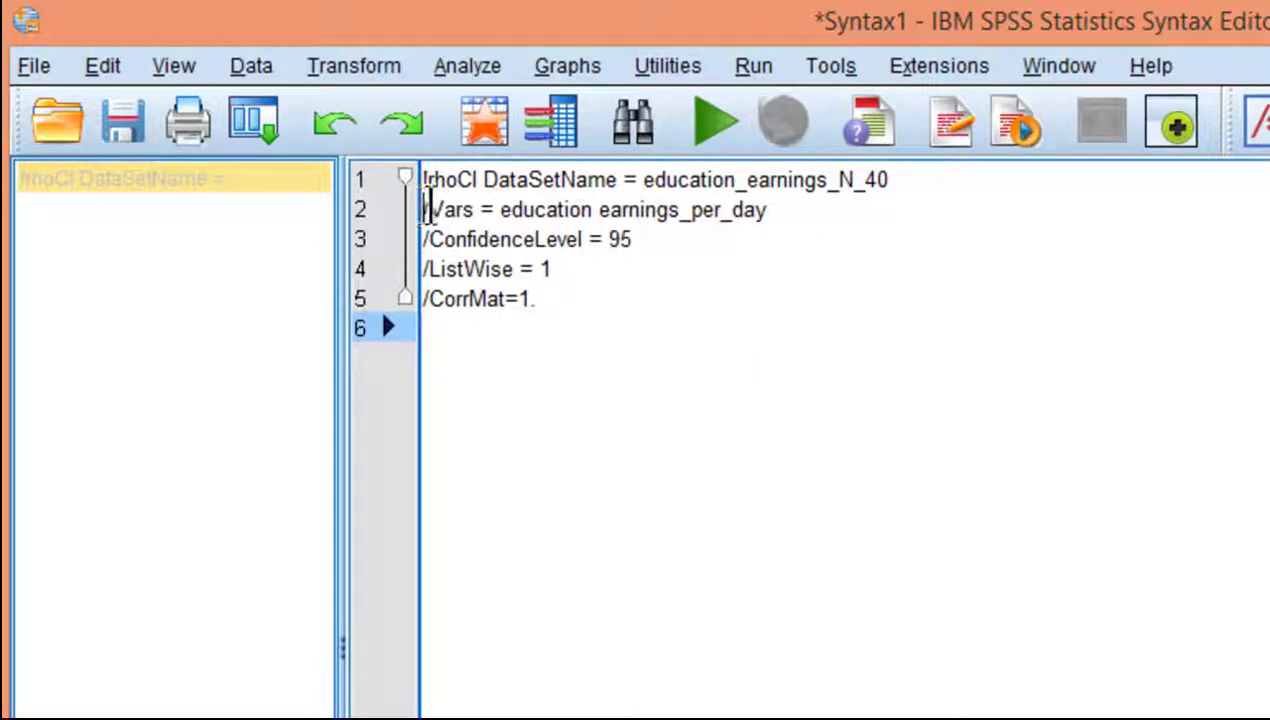
{"action": "left_click_drag", "start_coordinate": [424, 210], "coordinate": [474, 212]}
{"action": "left_click", "coordinate": [503, 210]}
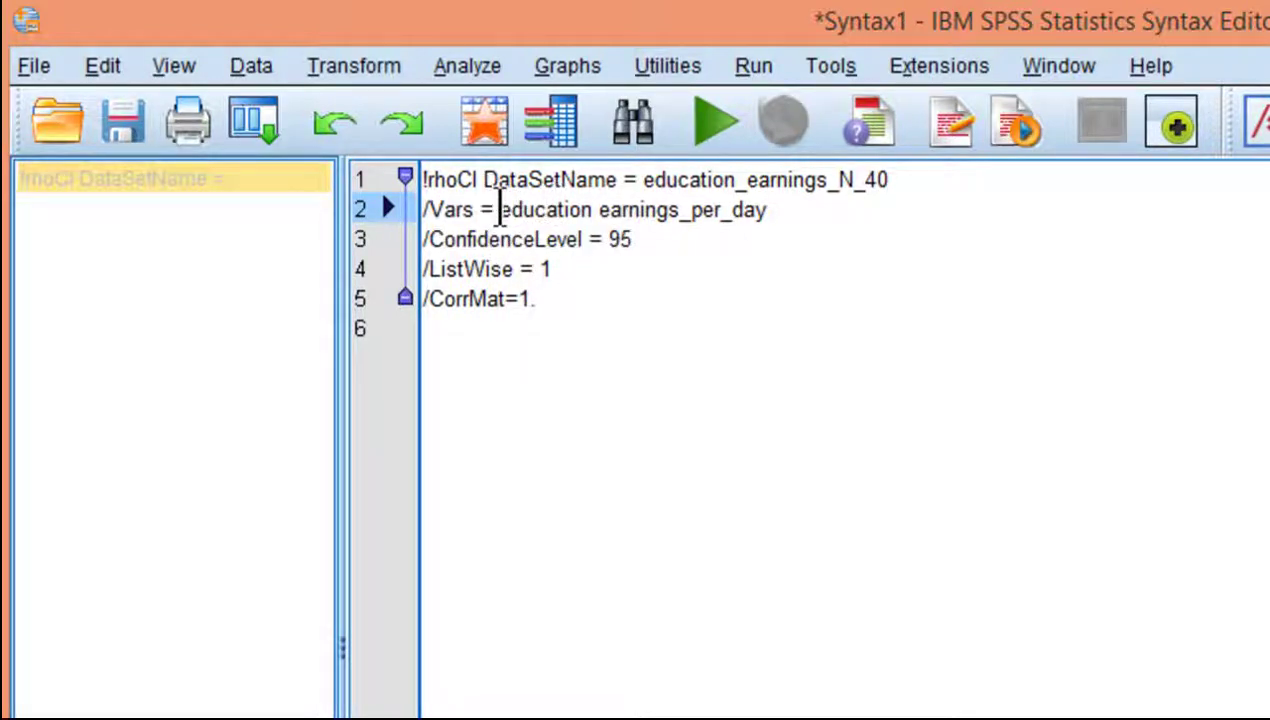
{"action": "key", "text": "Down"}
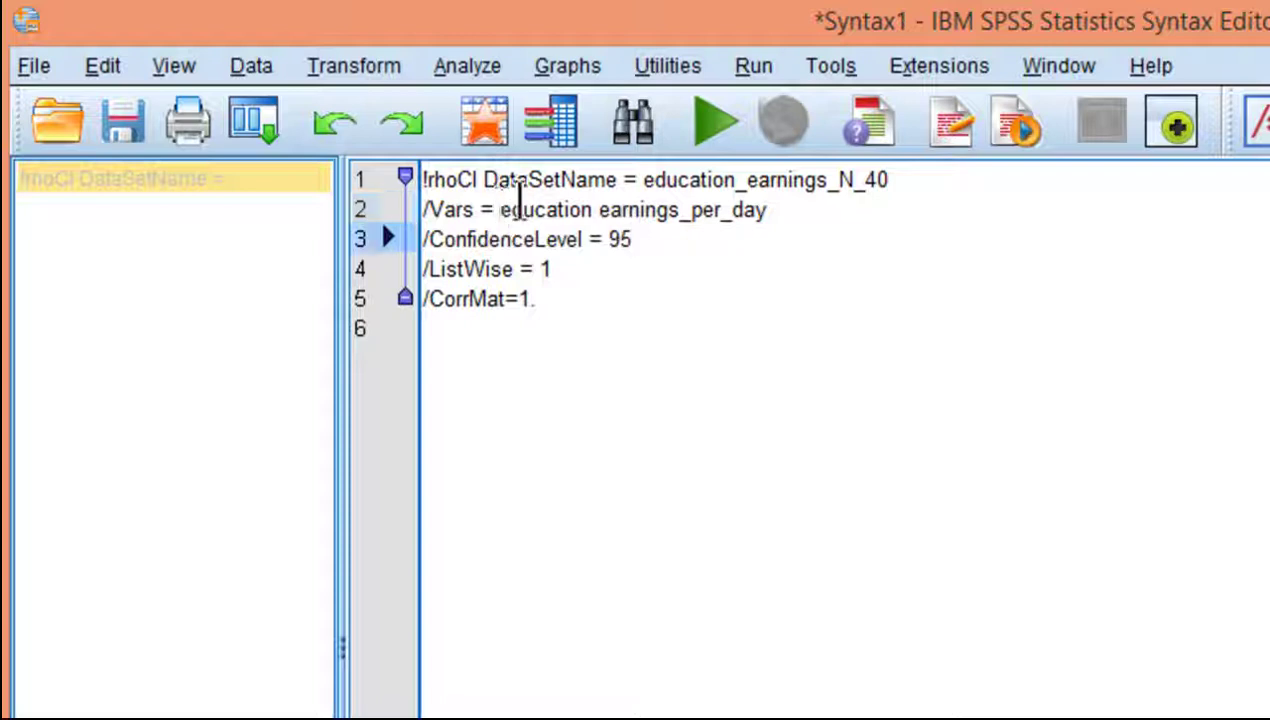
{"action": "left_click_drag", "start_coordinate": [500, 210], "coordinate": [755, 210]}
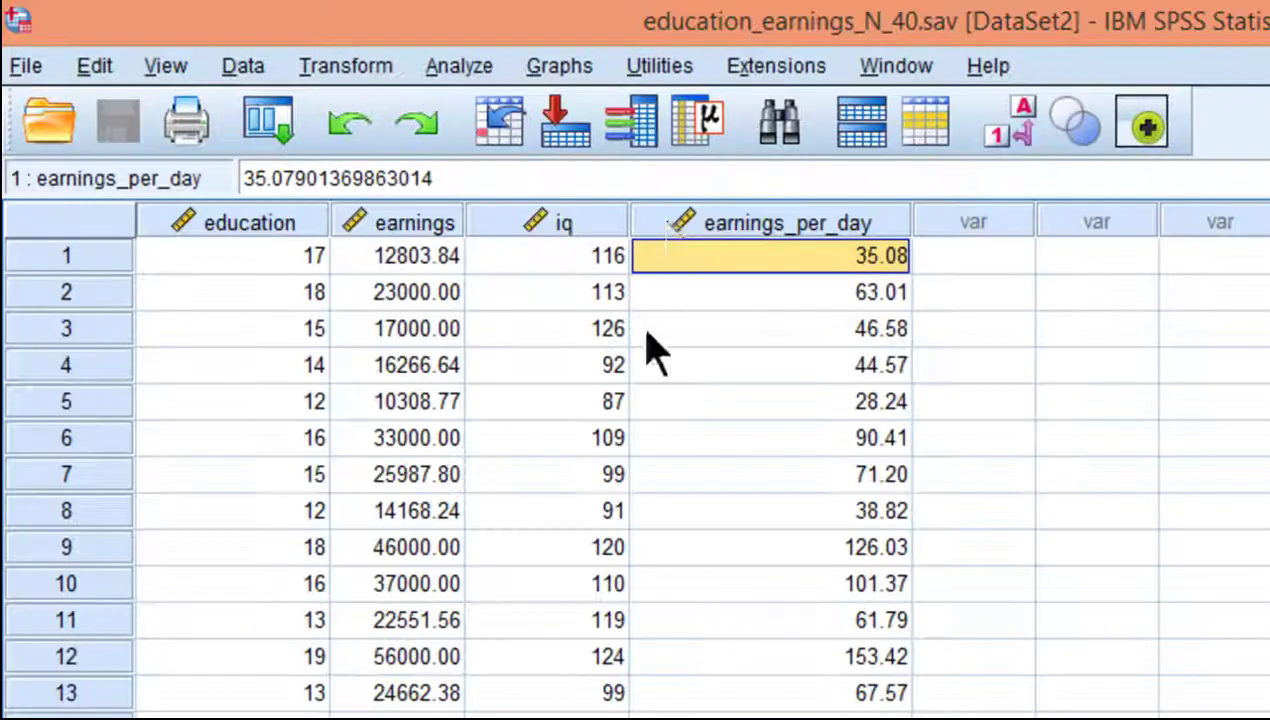
{"action": "left_click", "coordinate": [250, 224]}
{"action": "left_click", "coordinate": [700, 236]}
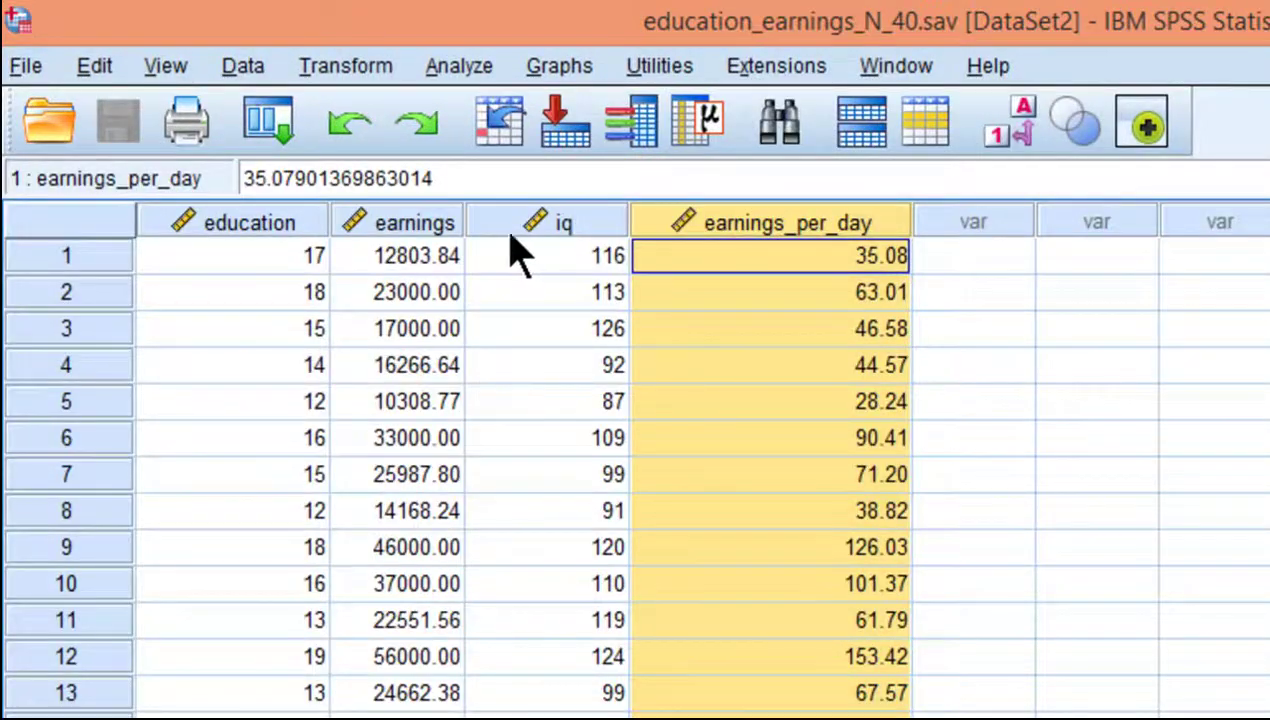
{"action": "left_click", "coordinate": [518, 234]}
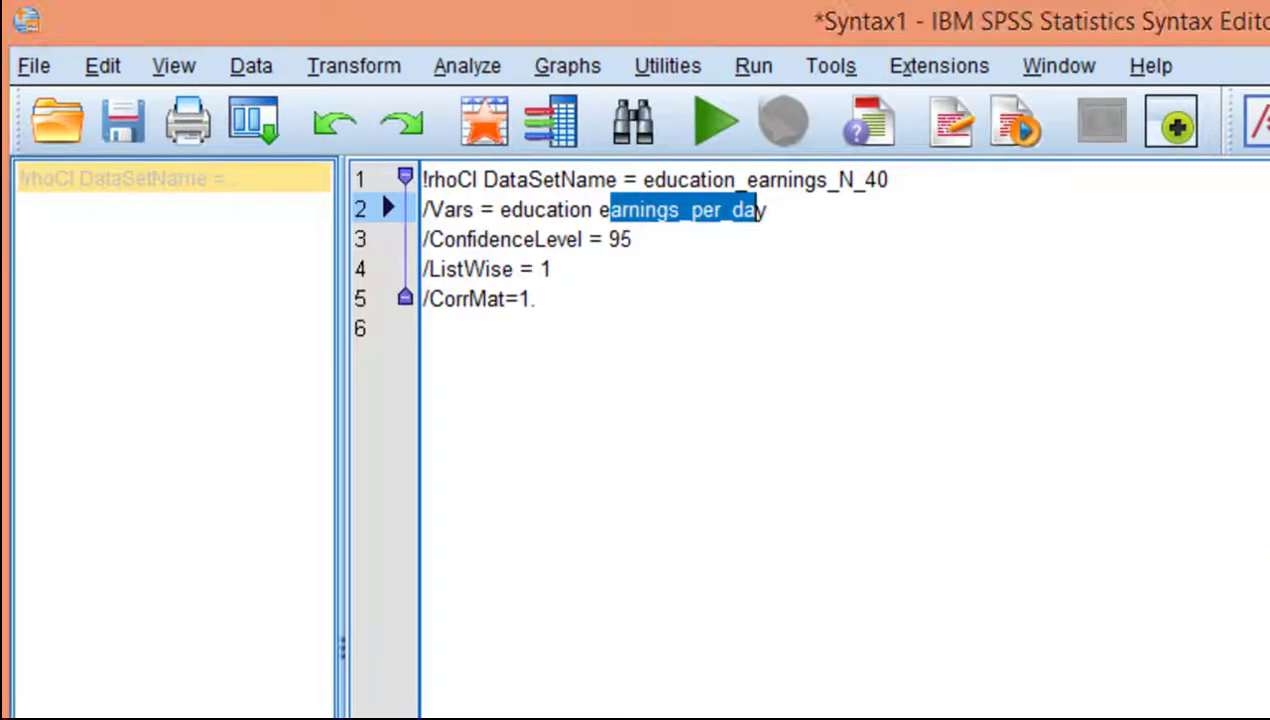
{"action": "left_click", "coordinate": [820, 218]}
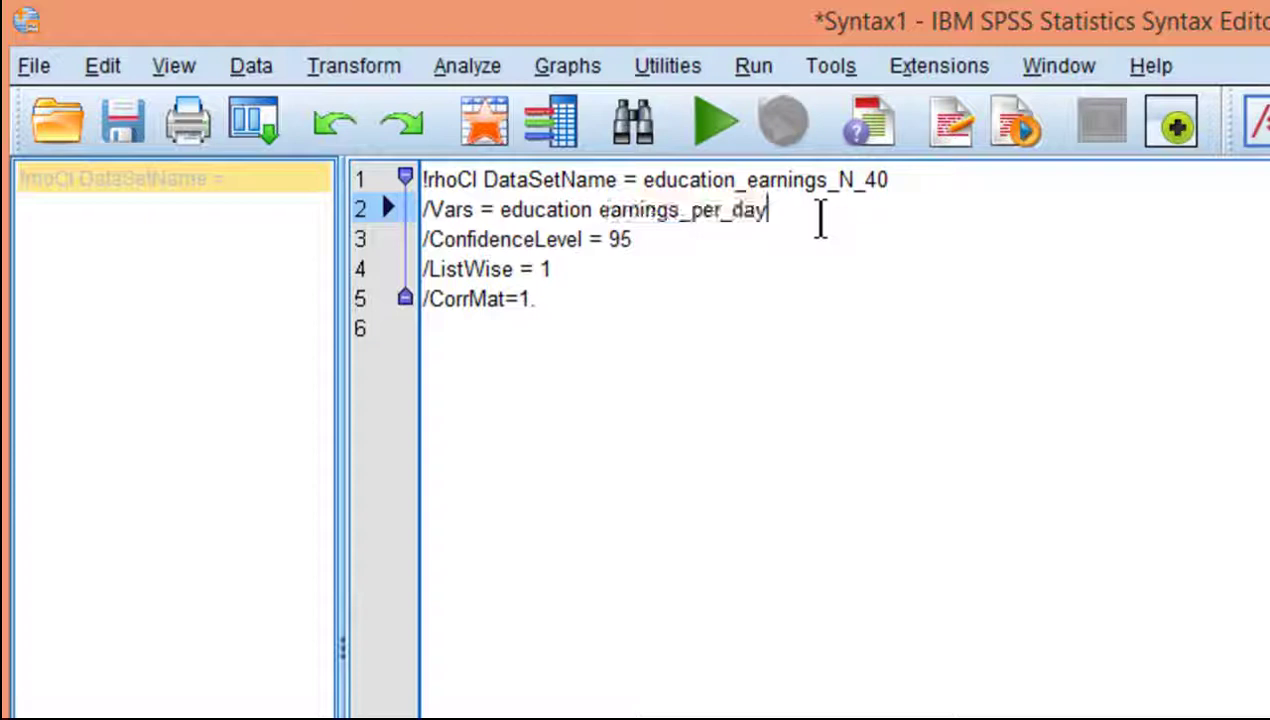
{"action": "type", "text": "iq"}
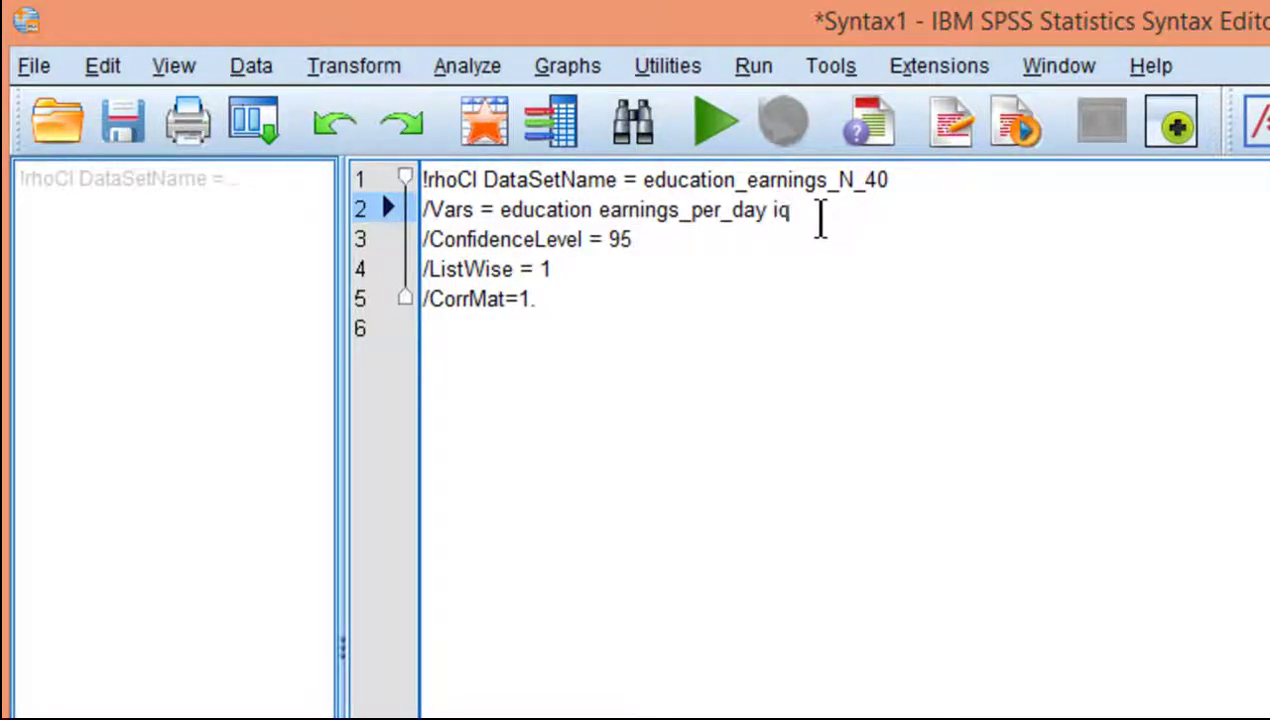
{"action": "key", "text": "BackSpace"}
{"action": "key", "text": "BackSpace"}
{"action": "key", "text": "BackSpace"}
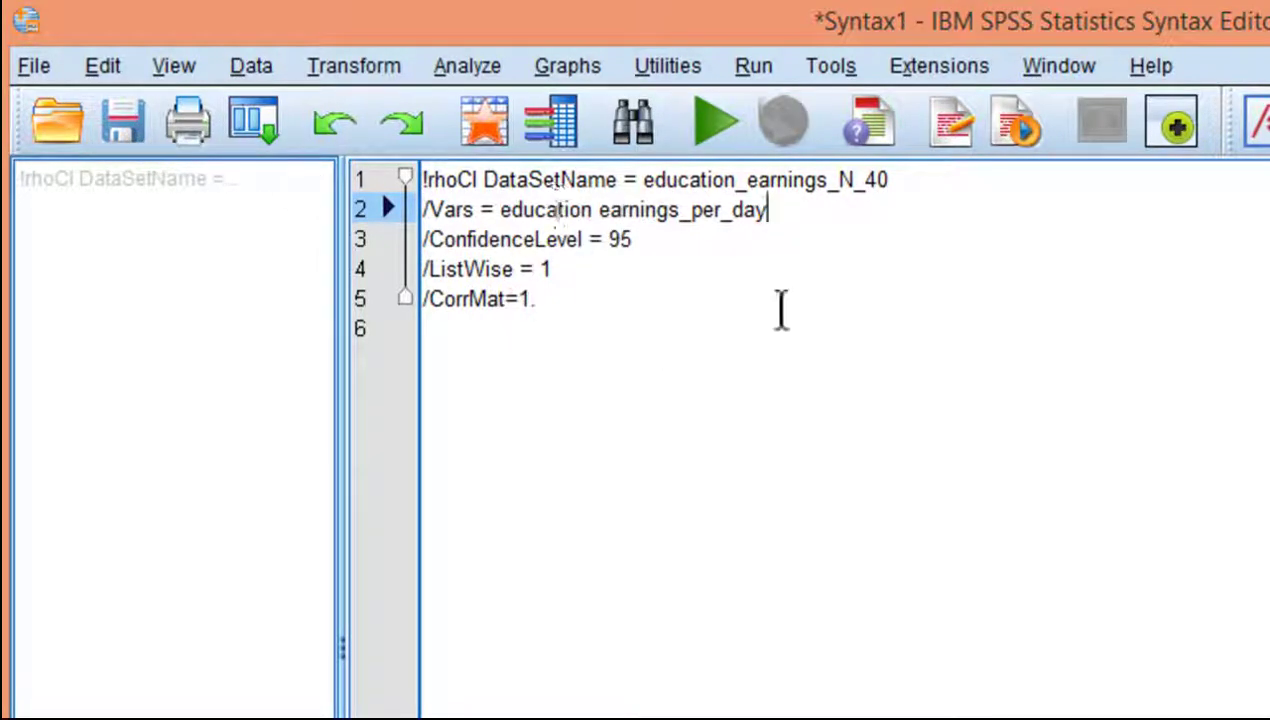
{"action": "left_click_drag", "start_coordinate": [424, 240], "coordinate": [610, 242]}
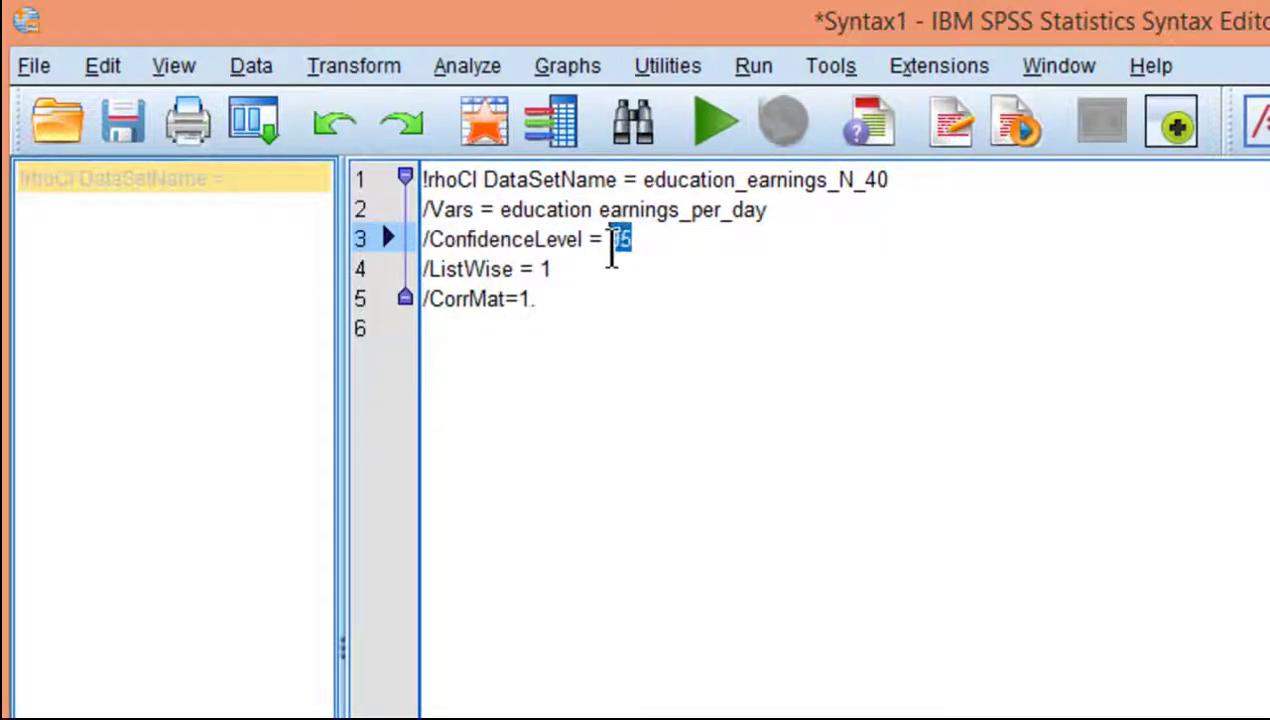
{"action": "left_click", "coordinate": [680, 255]}
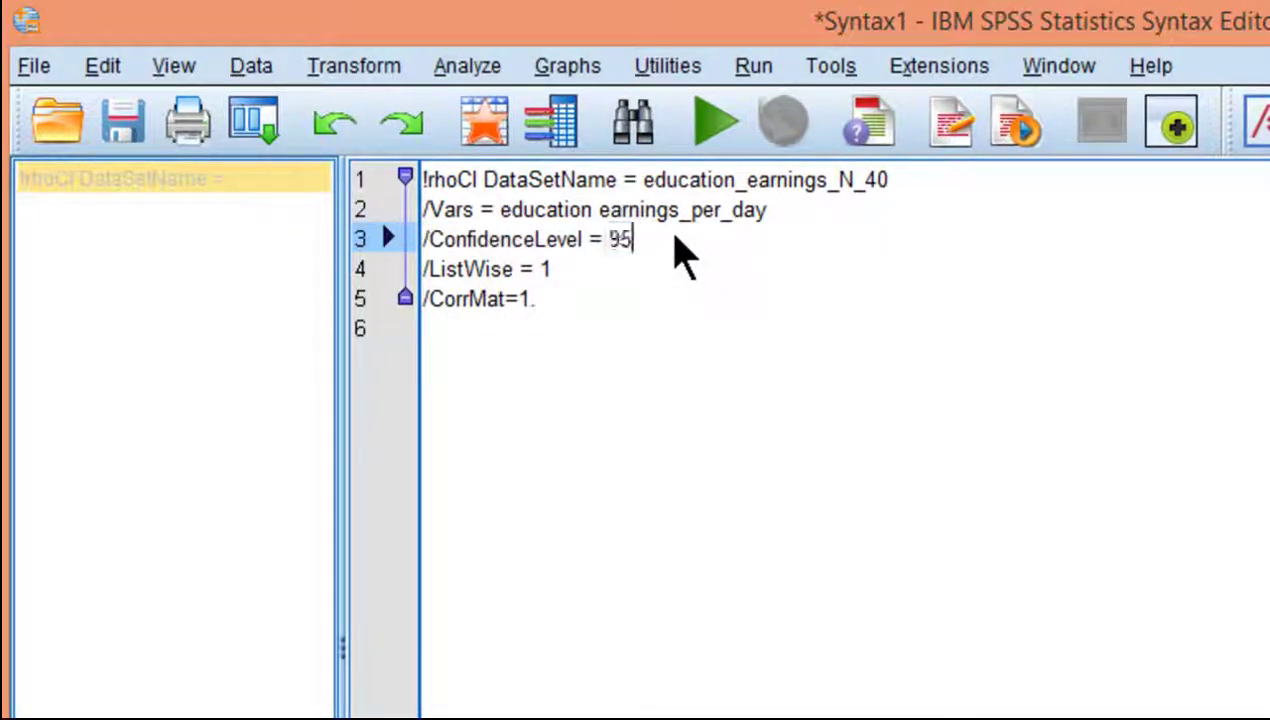
{"action": "left_click_drag", "start_coordinate": [636, 240], "coordinate": [624, 240]}
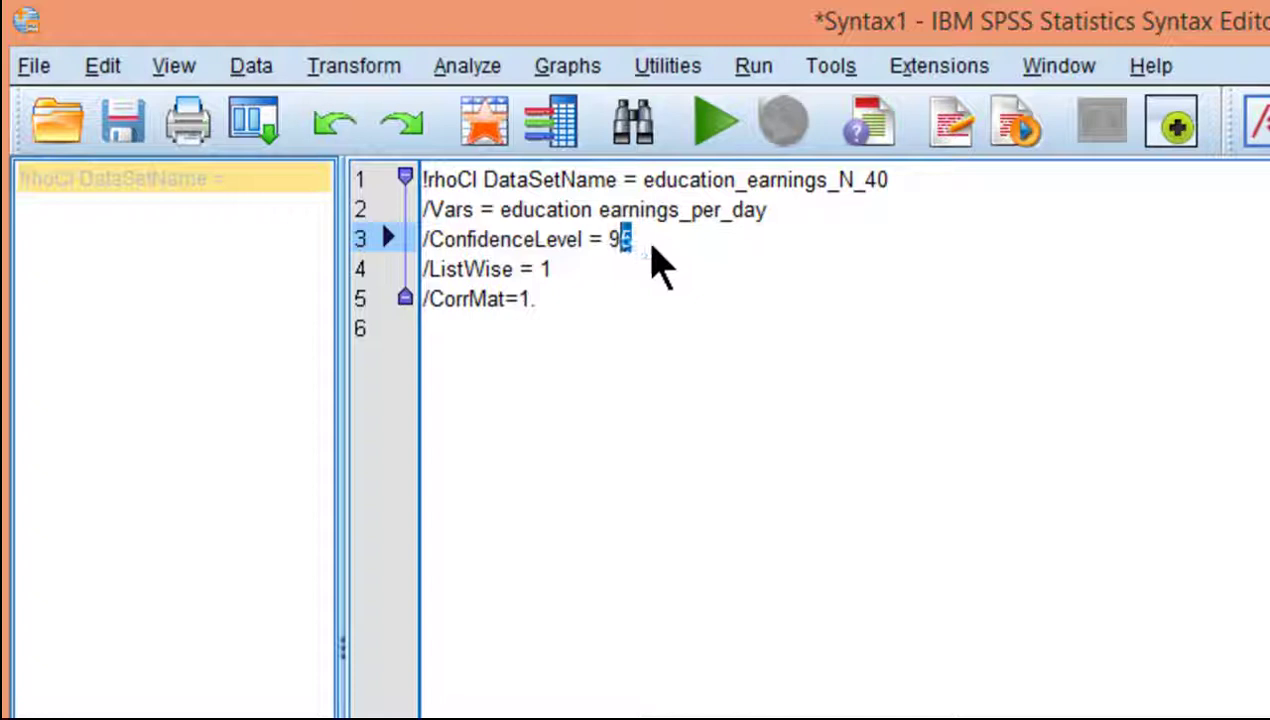
{"action": "left_click", "coordinate": [638, 238]}
{"action": "double_click", "coordinate": [622, 241]}
{"action": "left_click", "coordinate": [630, 292]}
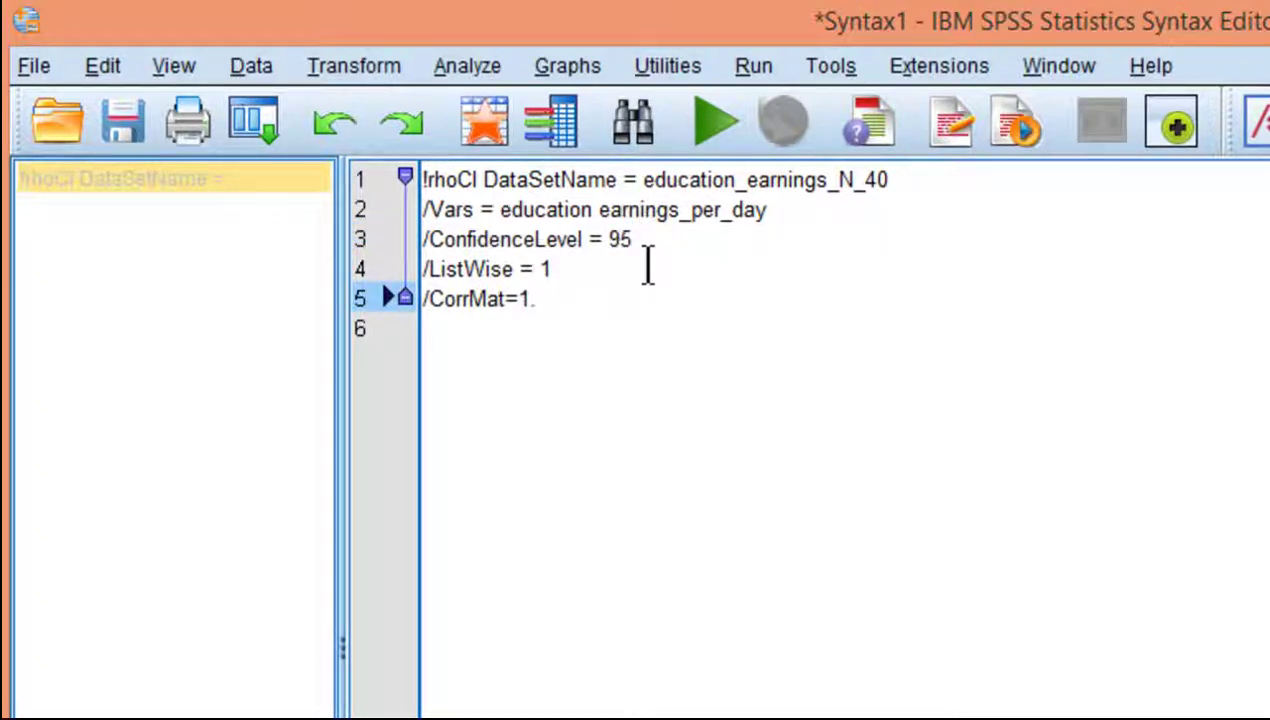
{"action": "left_click_drag", "start_coordinate": [565, 270], "coordinate": [418, 262]}
{"action": "left_click", "coordinate": [664, 345]}
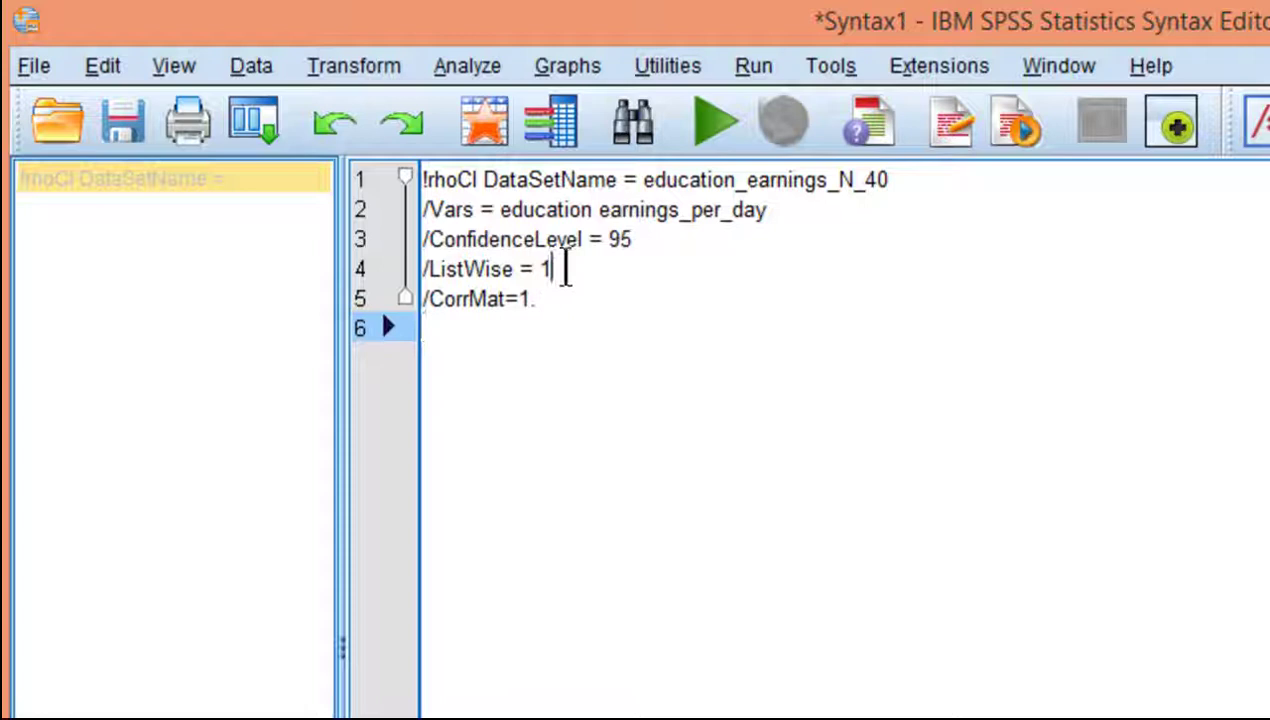
{"action": "left_click_drag", "start_coordinate": [567, 269], "coordinate": [428, 269]}
{"action": "left_click", "coordinate": [610, 312]}
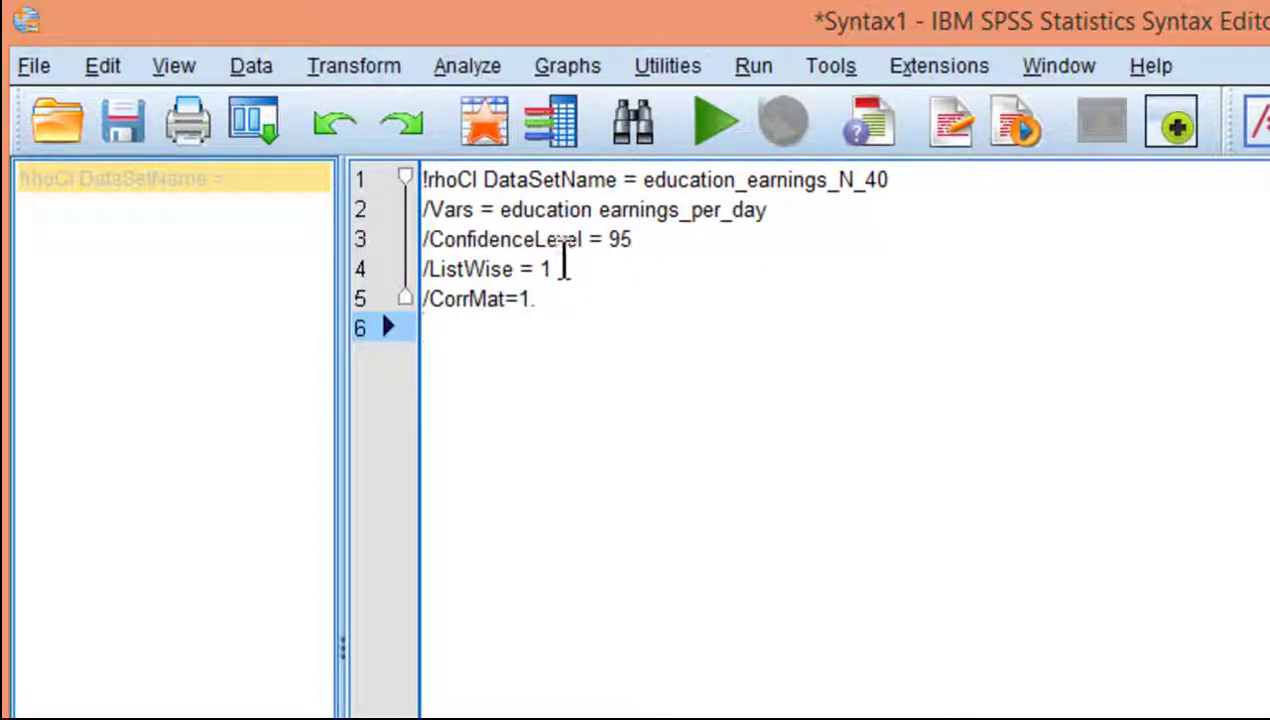
{"action": "left_click", "coordinate": [563, 268]}
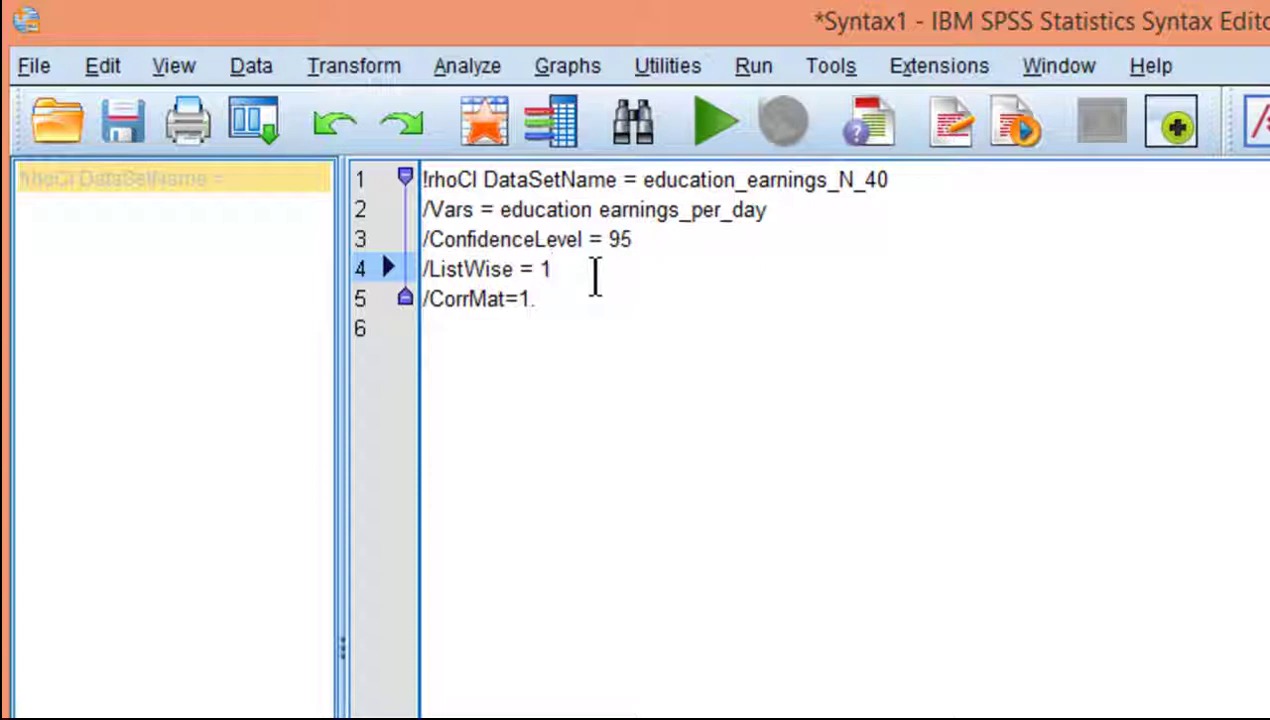
{"action": "key", "text": "shift+Left"}
{"action": "type", "text": "0"}
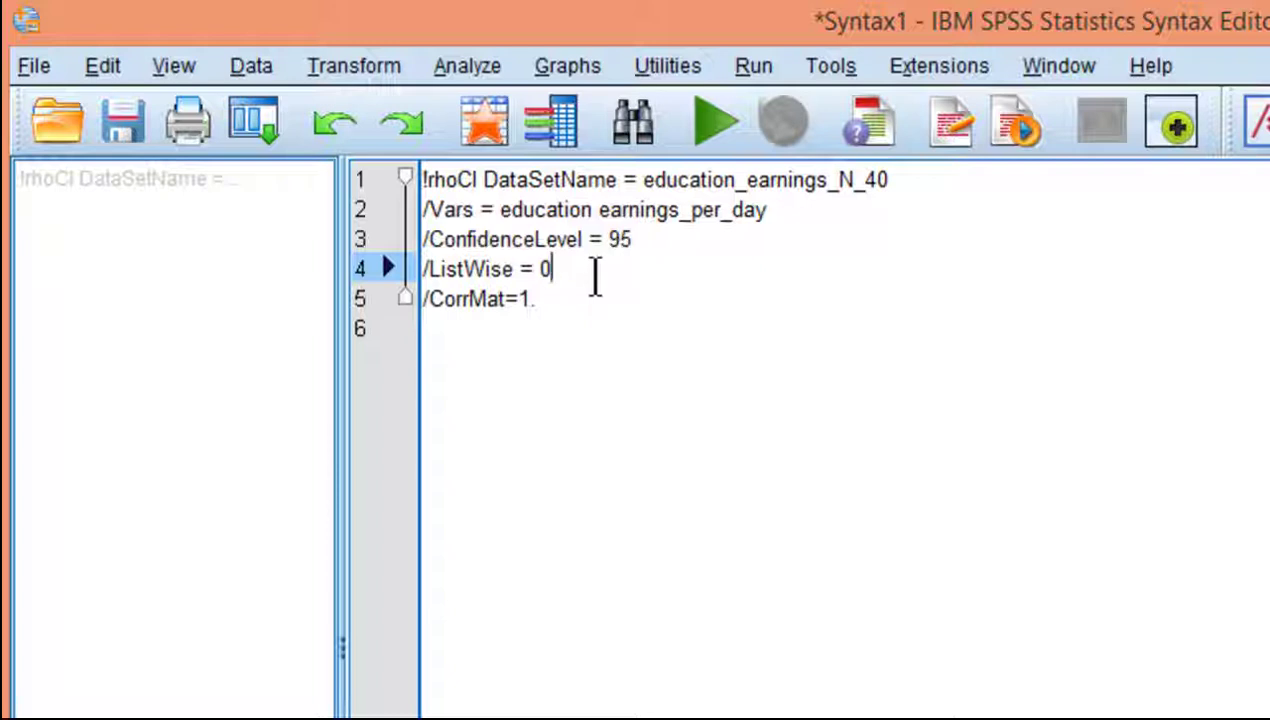
{"action": "key", "text": "shift+Left"}
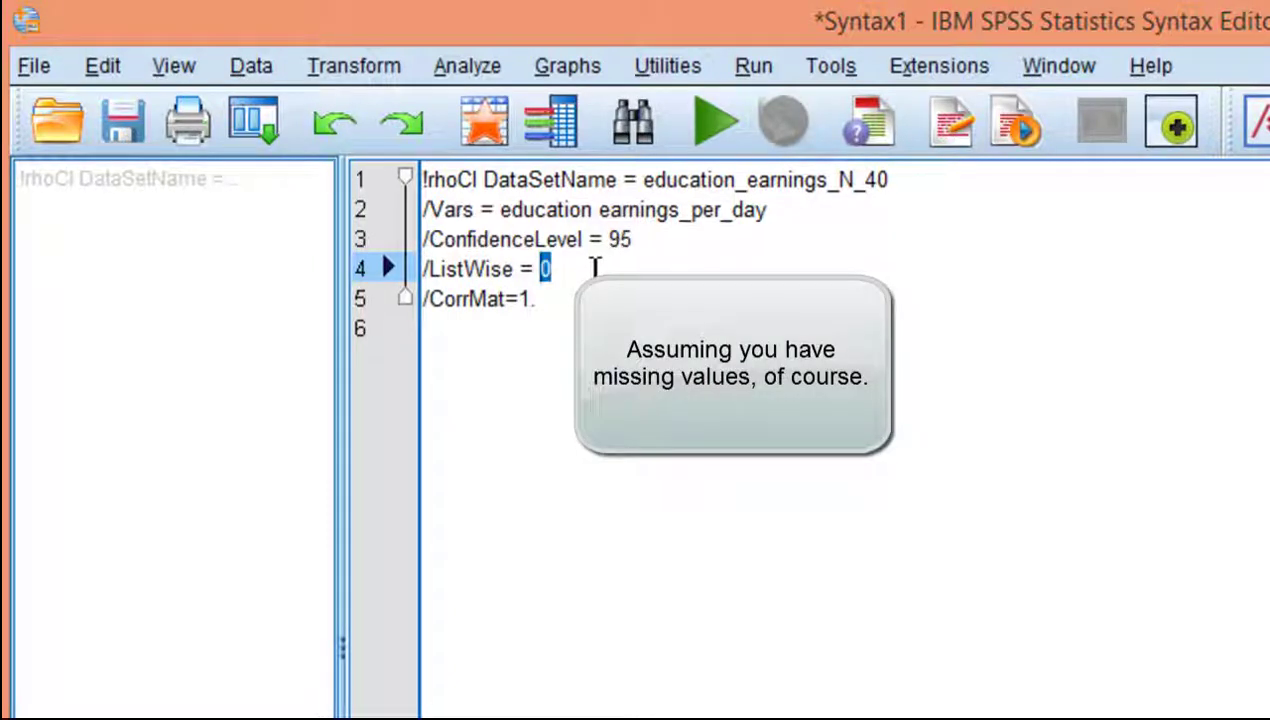
{"action": "type", "text": "1"}
{"action": "key", "text": "Down"}
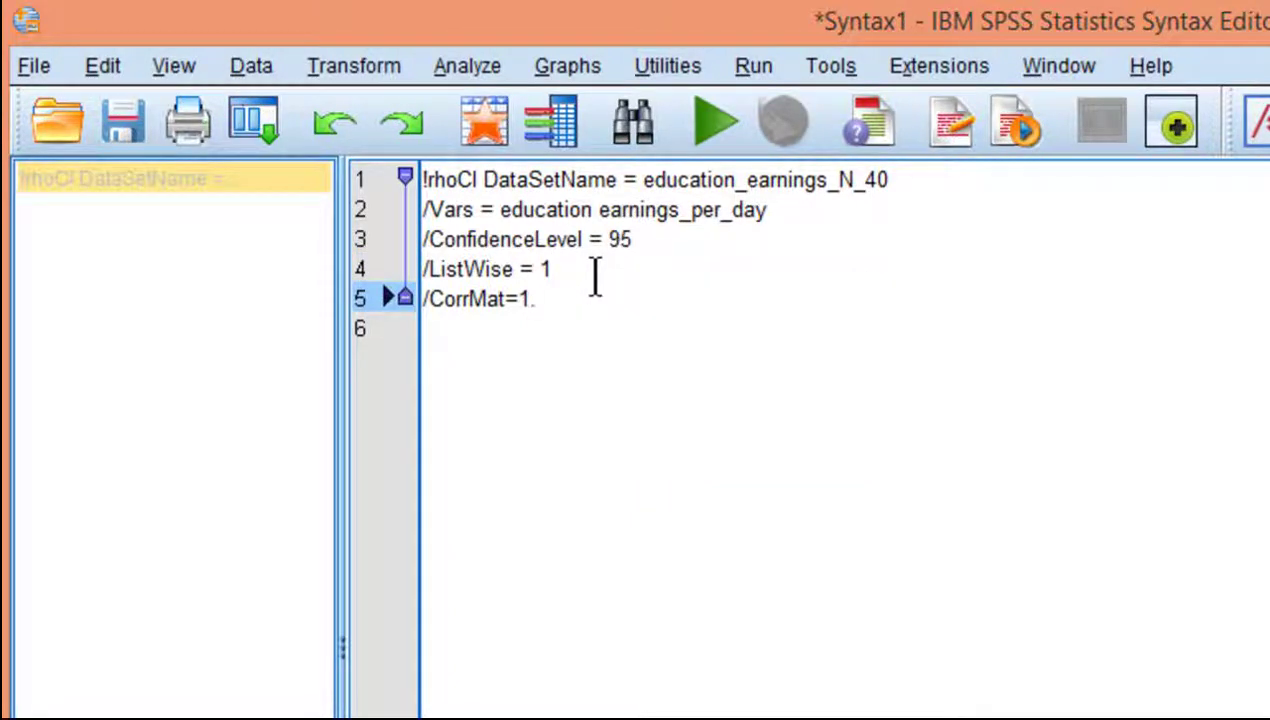
{"action": "key", "text": "Left"}
{"action": "key", "text": "Left"}
{"action": "key", "text": "Left"}
{"action": "key", "text": "Left"}
{"action": "key", "text": "Left"}
{"action": "key", "text": "Left"}
{"action": "key", "text": "Left"}
{"action": "key", "text": "Left"}
{"action": "key", "text": "Left"}
{"action": "key", "text": "Left"}
{"action": "key", "text": "Left"}
{"action": "key", "text": "shift+Right"}
{"action": "key", "text": "shift+Right"}
{"action": "key", "text": "shift+Right"}
{"action": "key", "text": "shift+Right"}
{"action": "key", "text": "shift+Right"}
{"action": "key", "text": "shift+Right"}
{"action": "key", "text": "shift+Right"}
{"action": "key", "text": "shift+Right"}
{"action": "key", "text": "shift+Right"}
{"action": "key", "text": "shift+Right"}
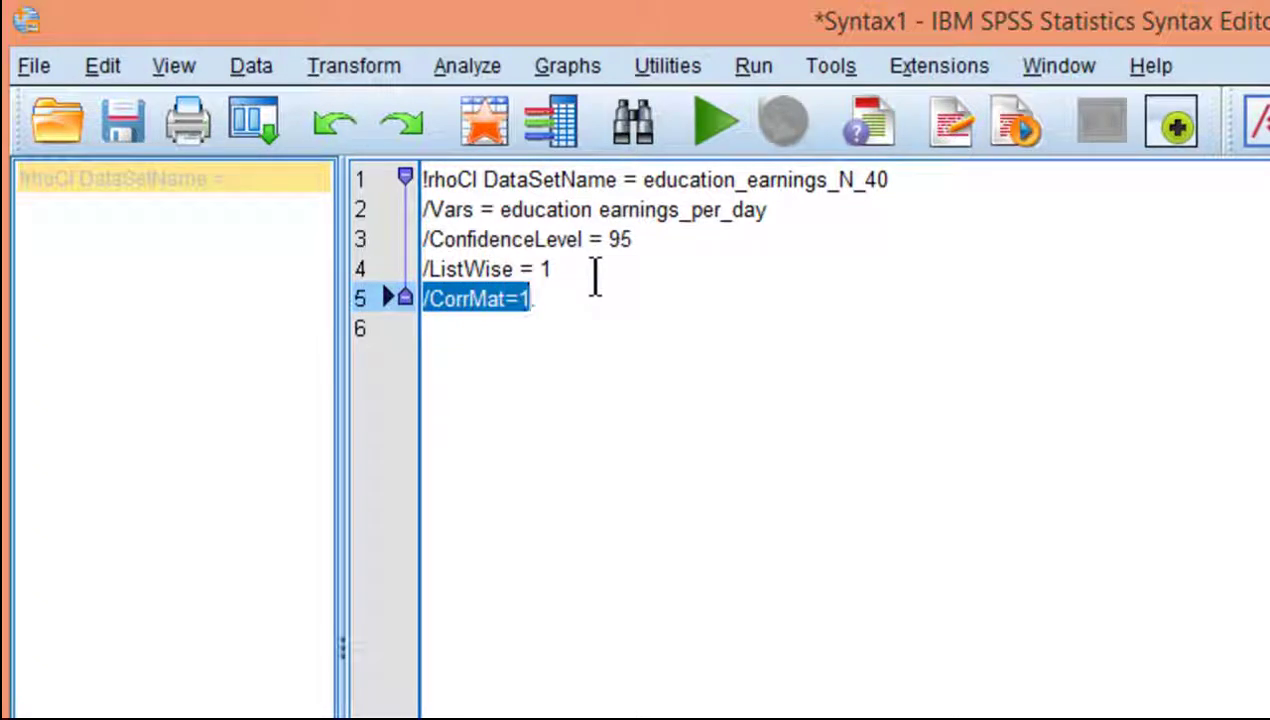
{"action": "key", "text": "End"}
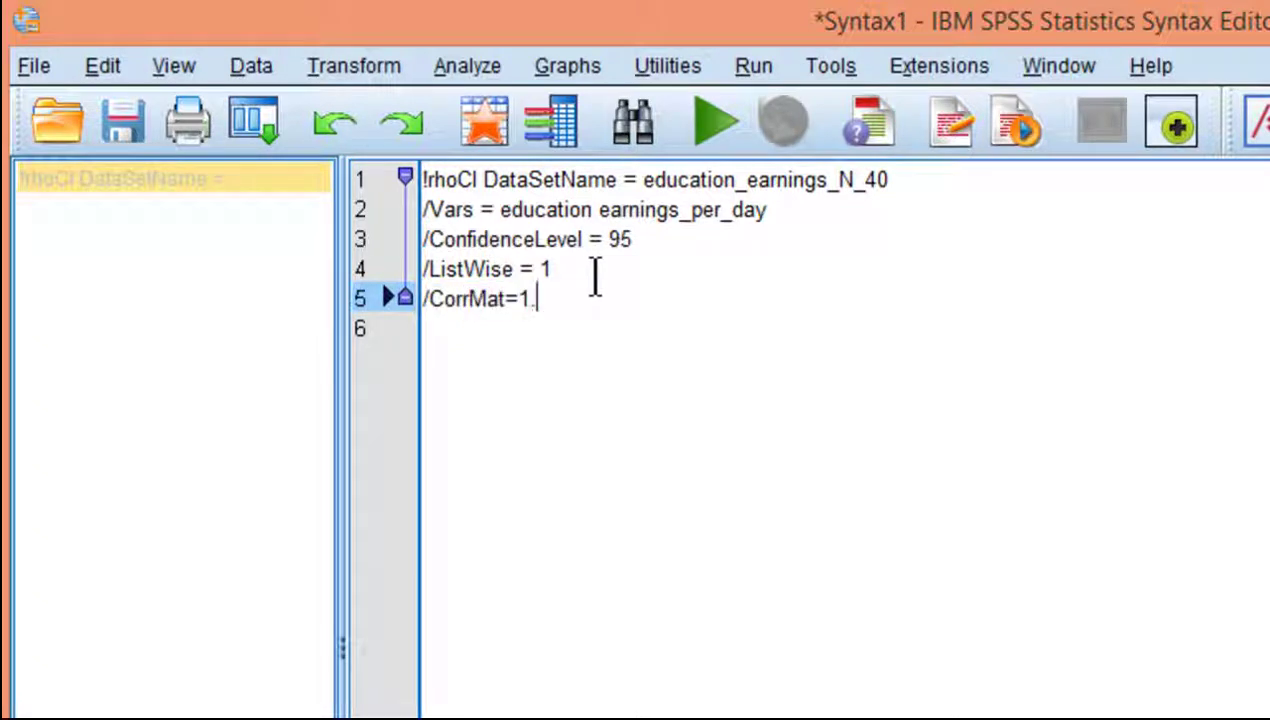
{"action": "key", "text": "shift+Left"}
{"action": "key", "text": "shift+Left"}
{"action": "key", "text": "shift+Left"}
{"action": "key", "text": "shift+Left"}
{"action": "key", "text": "shift+Left"}
{"action": "key", "text": "shift+Left"}
{"action": "key", "text": "shift+Left"}
{"action": "key", "text": "shift+Left"}
{"action": "key", "text": "shift+Left"}
{"action": "key", "text": "End"}
{"action": "key", "text": "Return"}
{"action": "key", "text": "Up"}
{"action": "key", "text": "Up"}
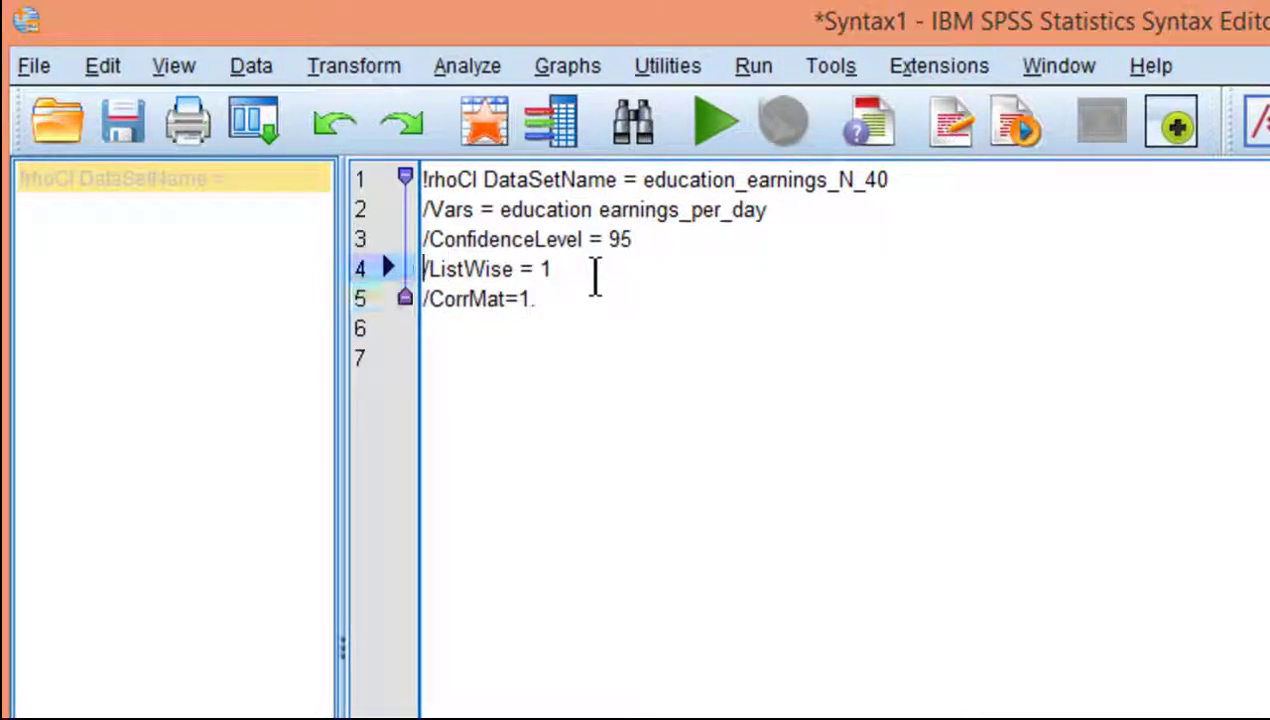
{"action": "key", "text": "Up"}
{"action": "key", "text": "Up"}
{"action": "key", "text": "Up"}
{"action": "key", "text": "shift+Down"}
{"action": "key", "text": "shift+Down"}
{"action": "key", "text": "shift+Down"}
{"action": "key", "text": "shift+Down"}
{"action": "key", "text": "shift+Down"}
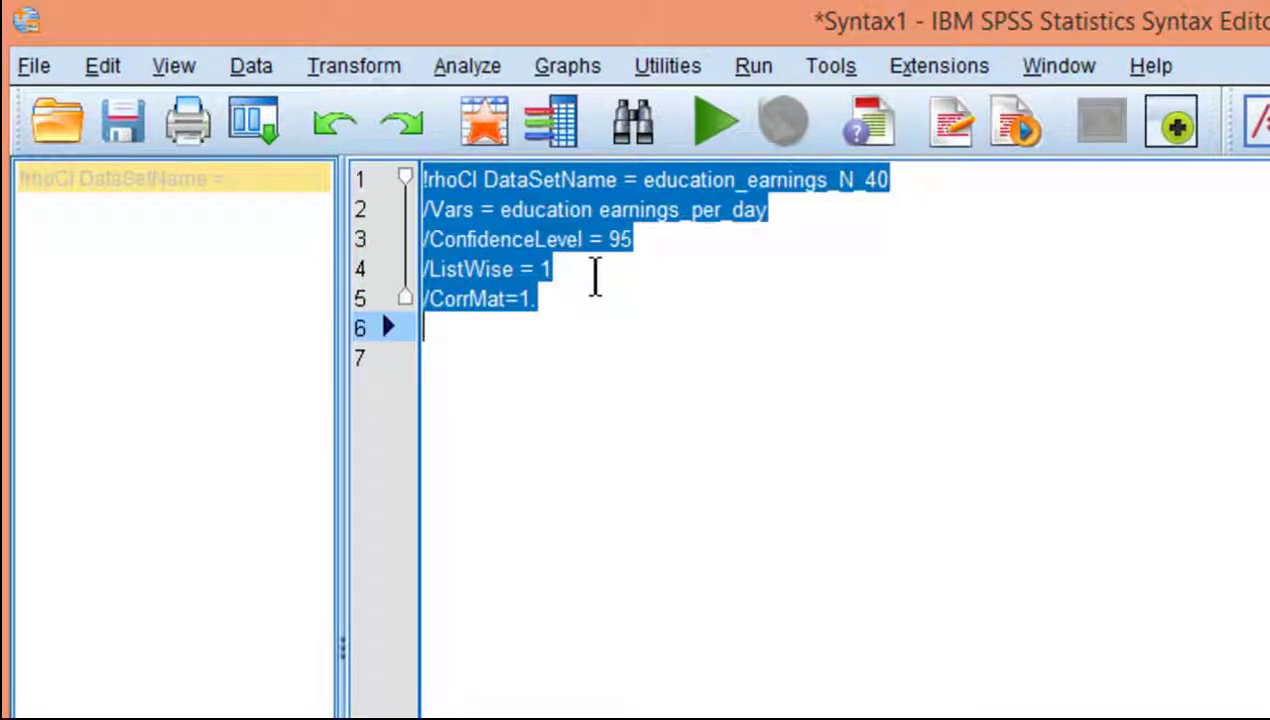
{"action": "left_click", "coordinate": [594, 277]}
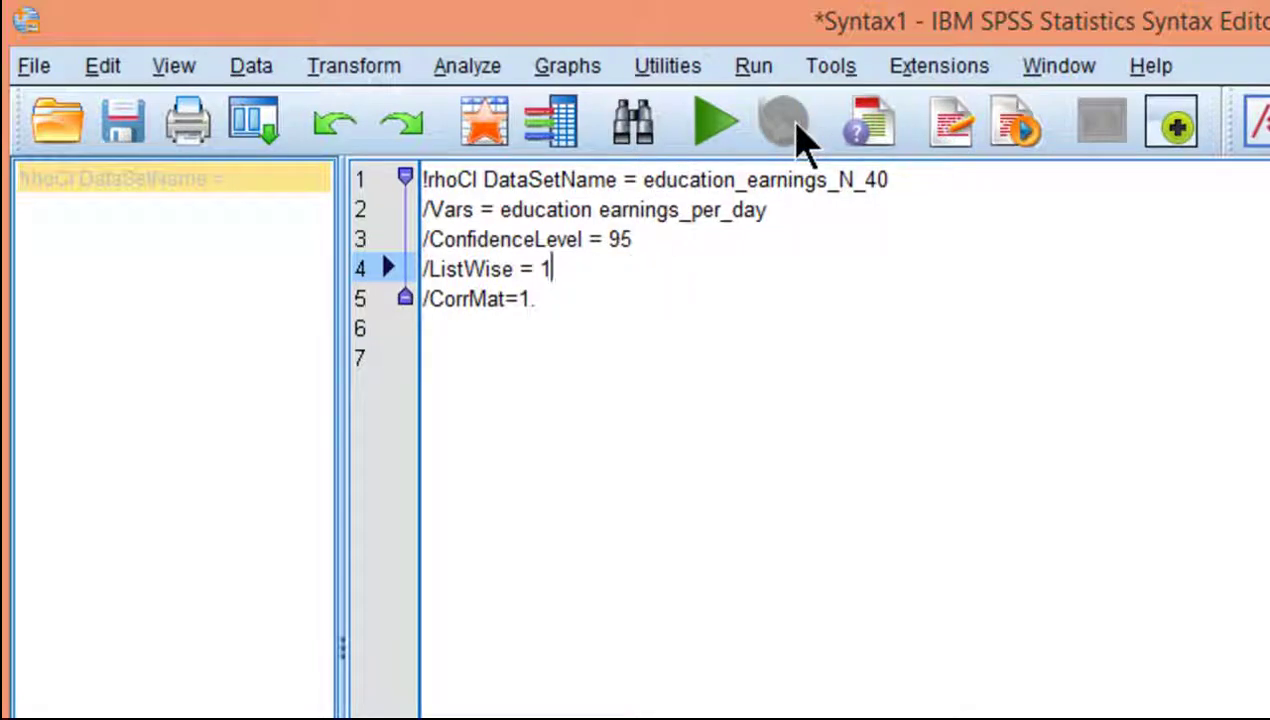
Run the rhoCI syntax and widen the output table's X column (r = .337, CI .029 to .587)
{"action": "left_click", "coordinate": [758, 72]}
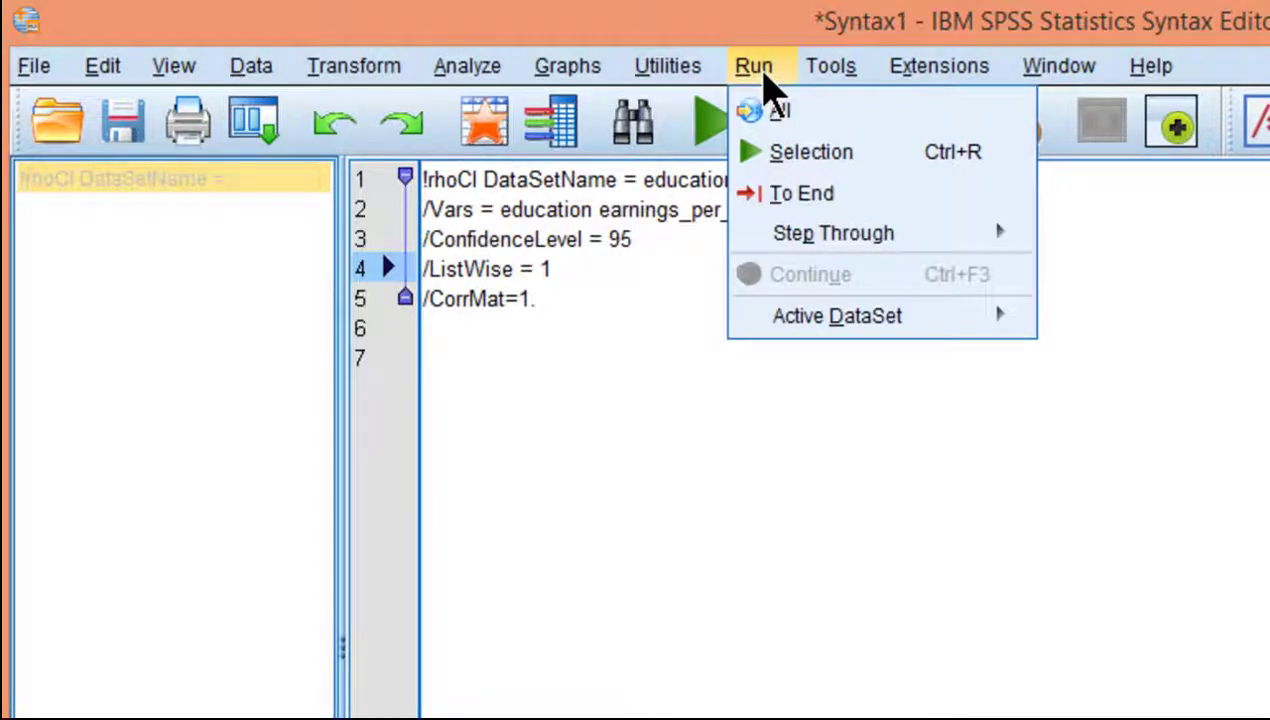
{"action": "left_click", "coordinate": [789, 117]}
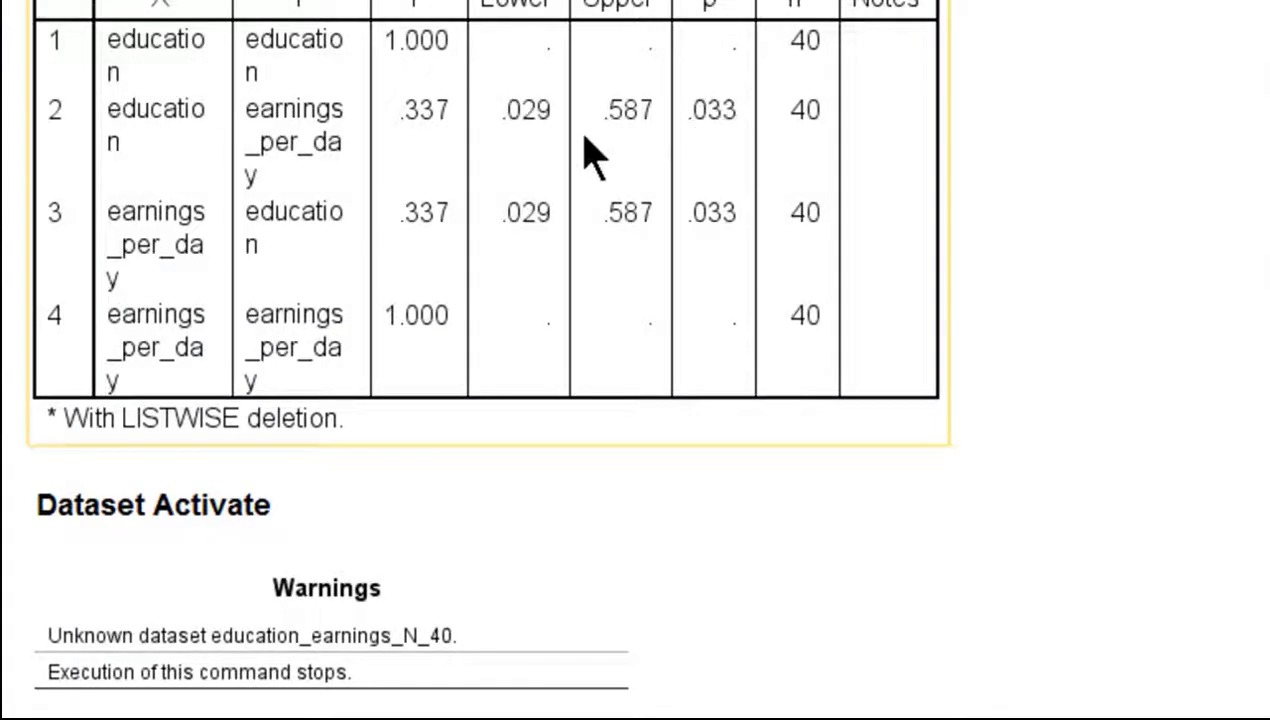
{"action": "left_click", "coordinate": [585, 135]}
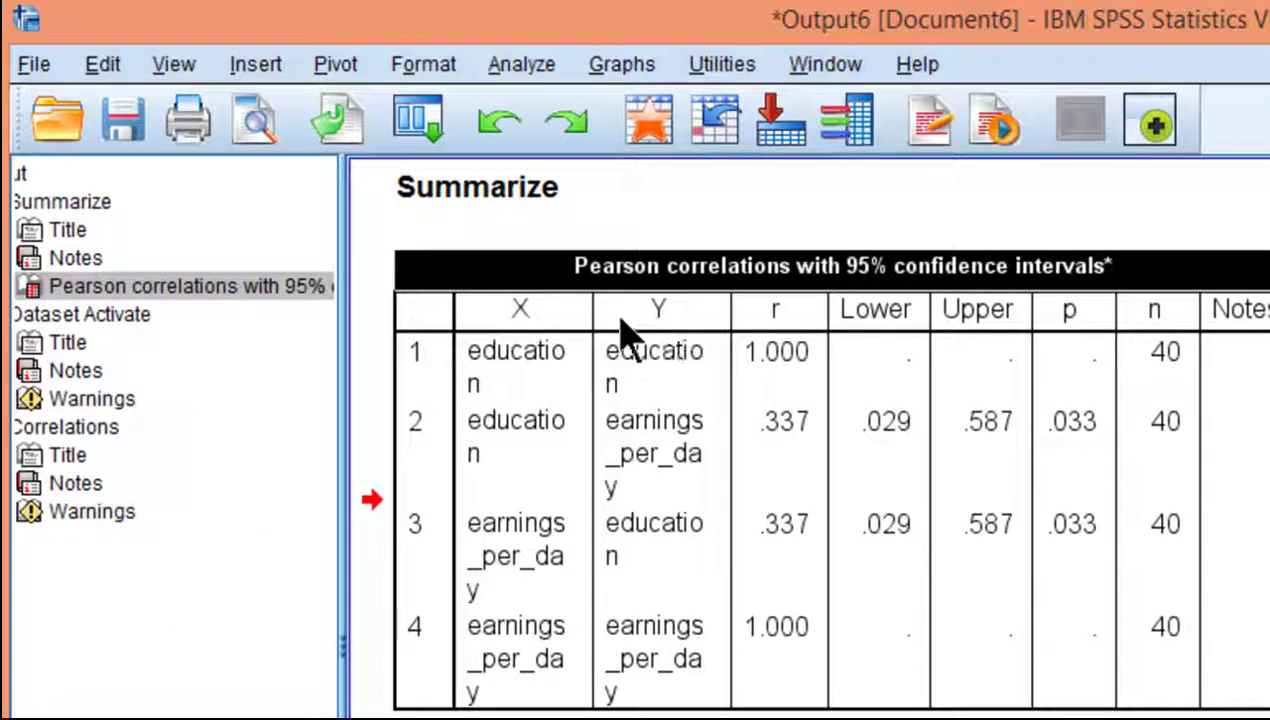
{"action": "left_click_drag", "start_coordinate": [588, 313], "coordinate": [612, 314]}
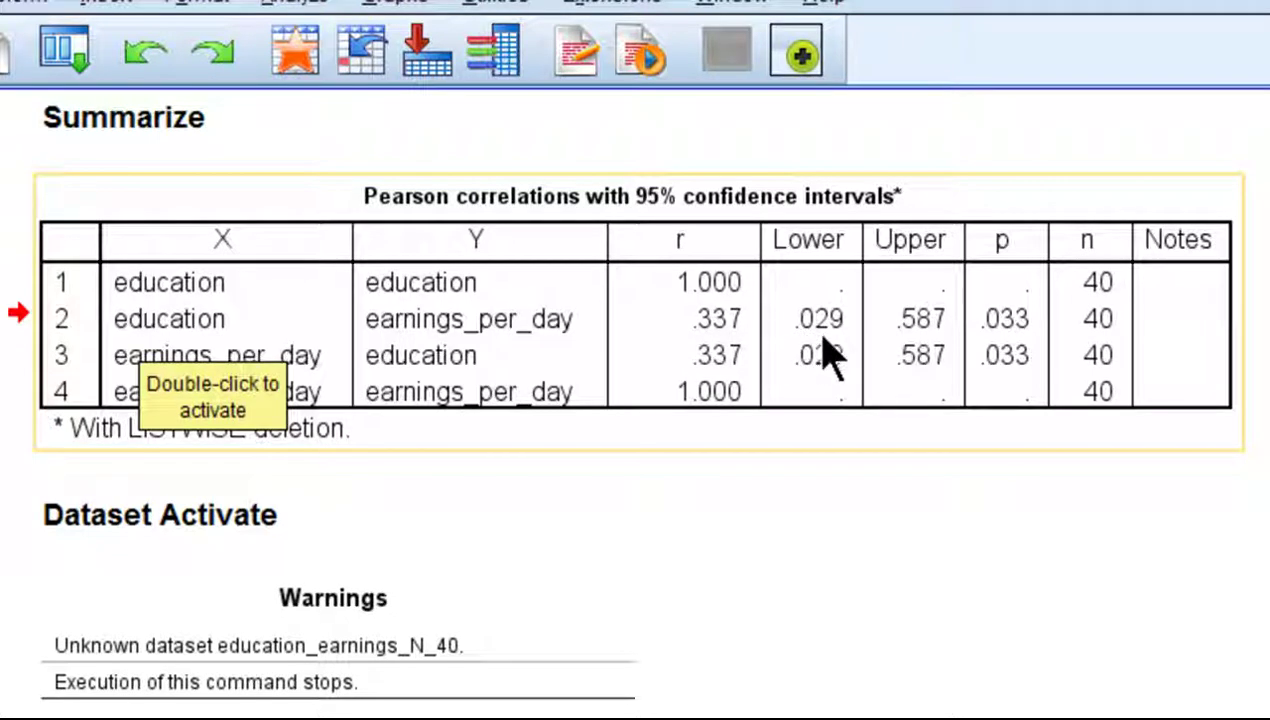
Close the temporary Untitled8 correlation-matrix dataset without saving
{"action": "left_click", "coordinate": [987, 482]}
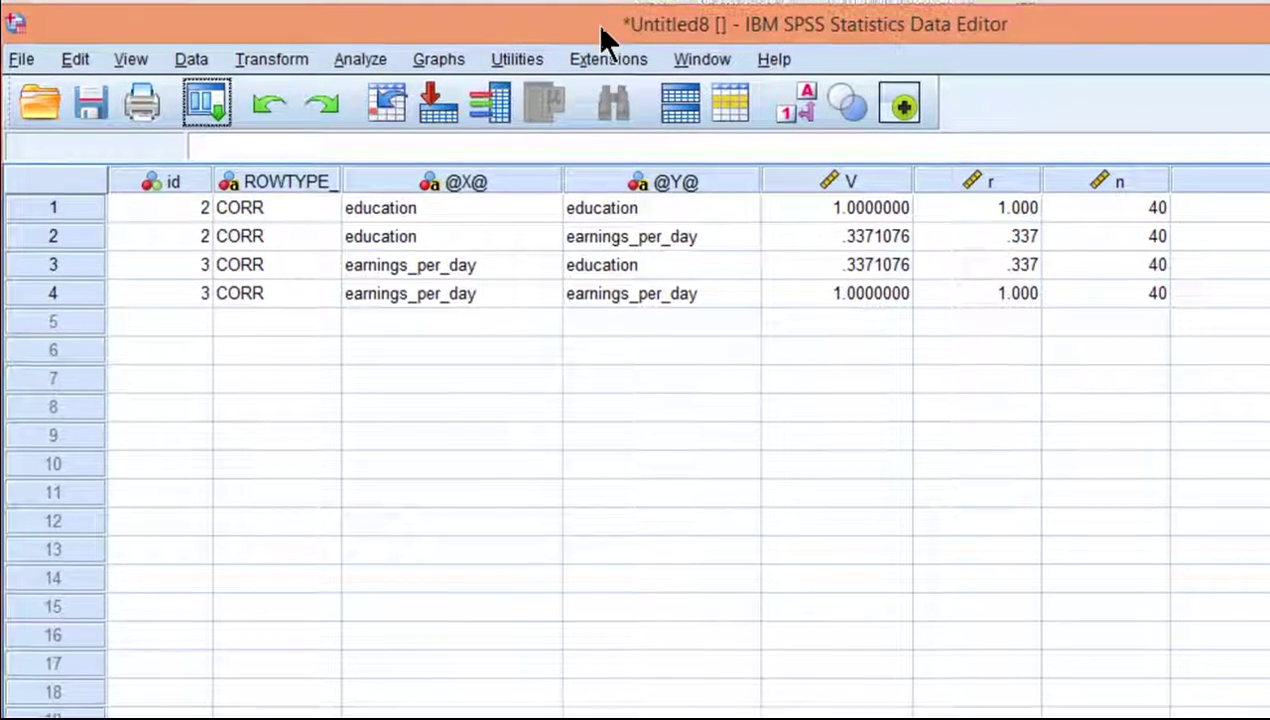
{"action": "left_click", "coordinate": [954, 212]}
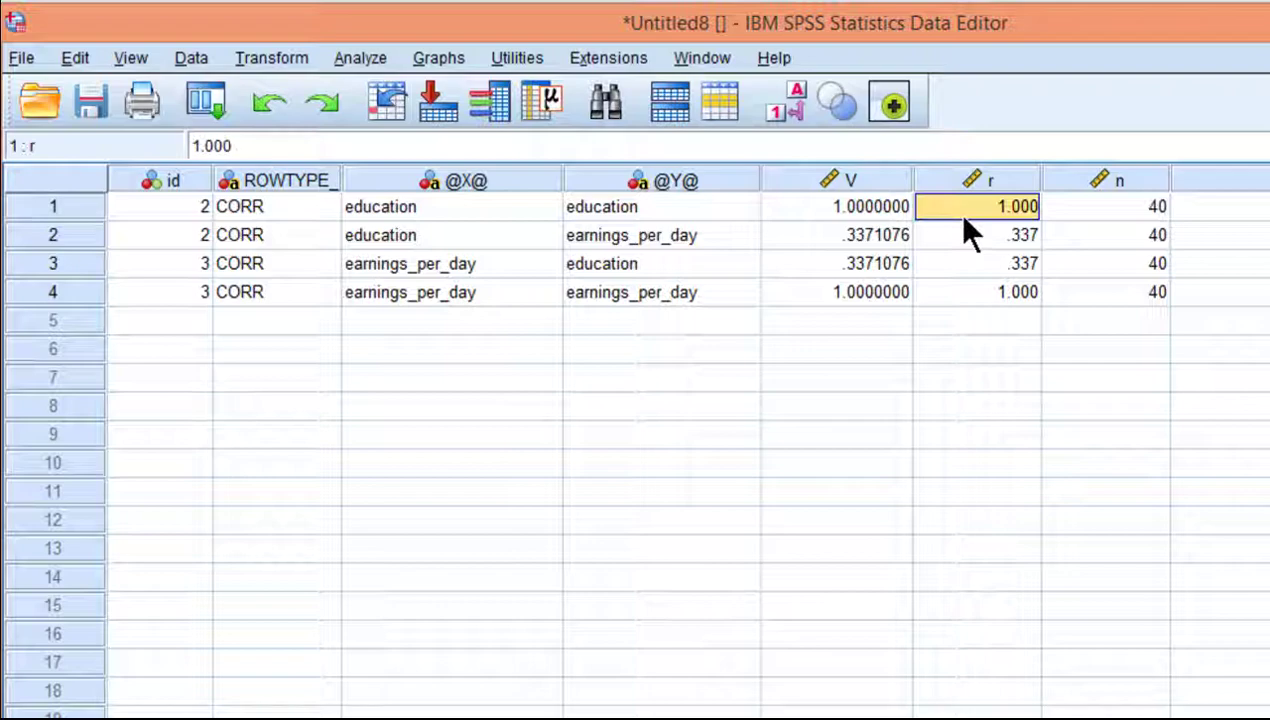
{"action": "key", "text": "alt+F4"}
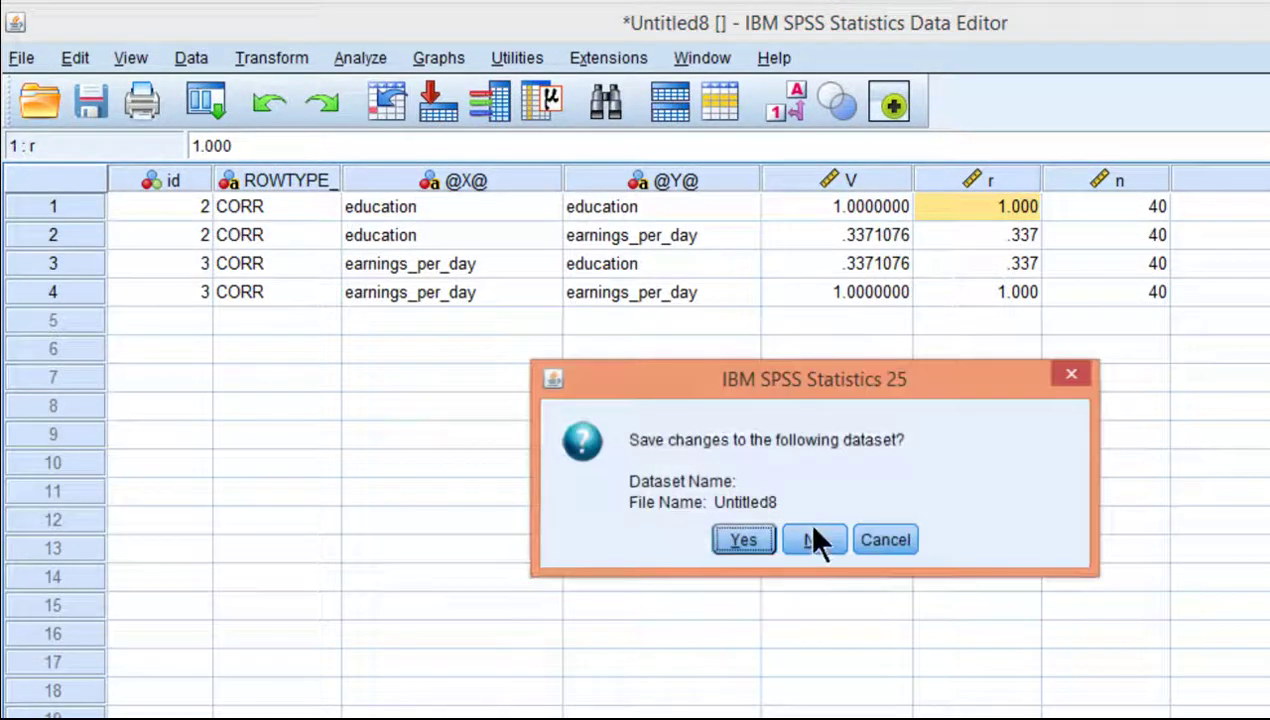
{"action": "left_click", "coordinate": [813, 539]}
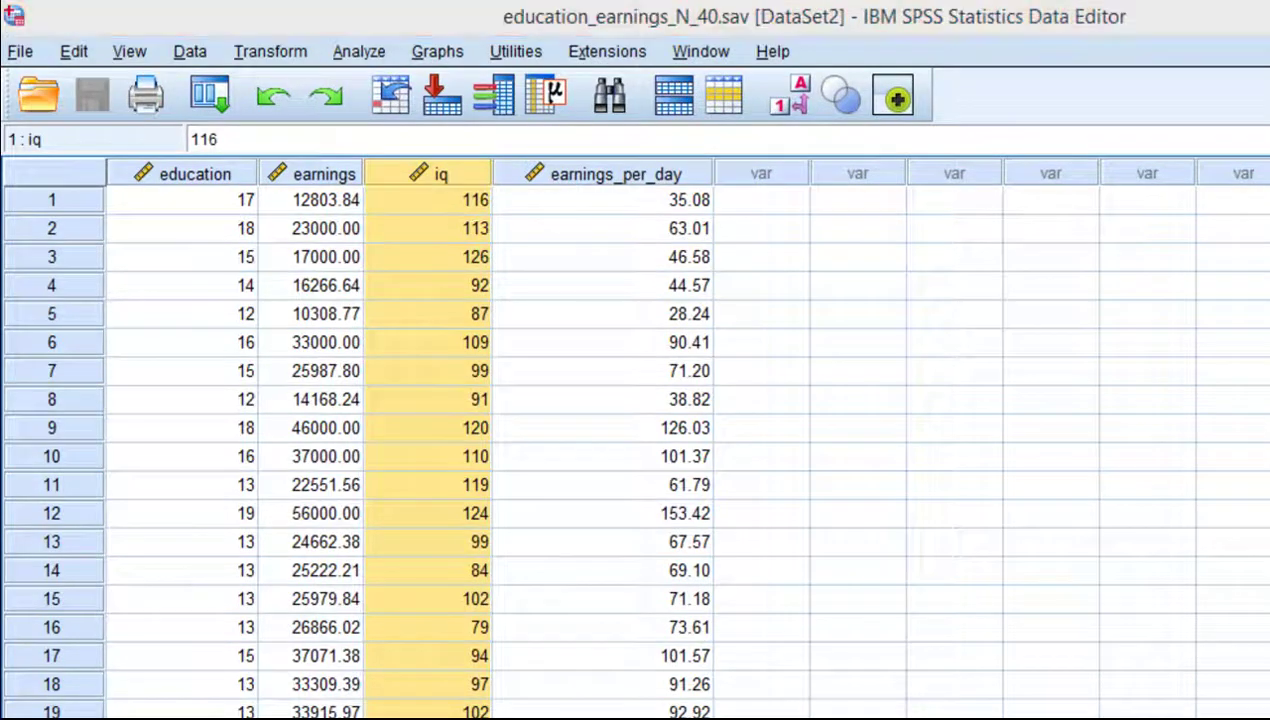
Close the Output6 viewer without saving, returning to Syntax1
{"action": "key", "text": "alt+Tab"}
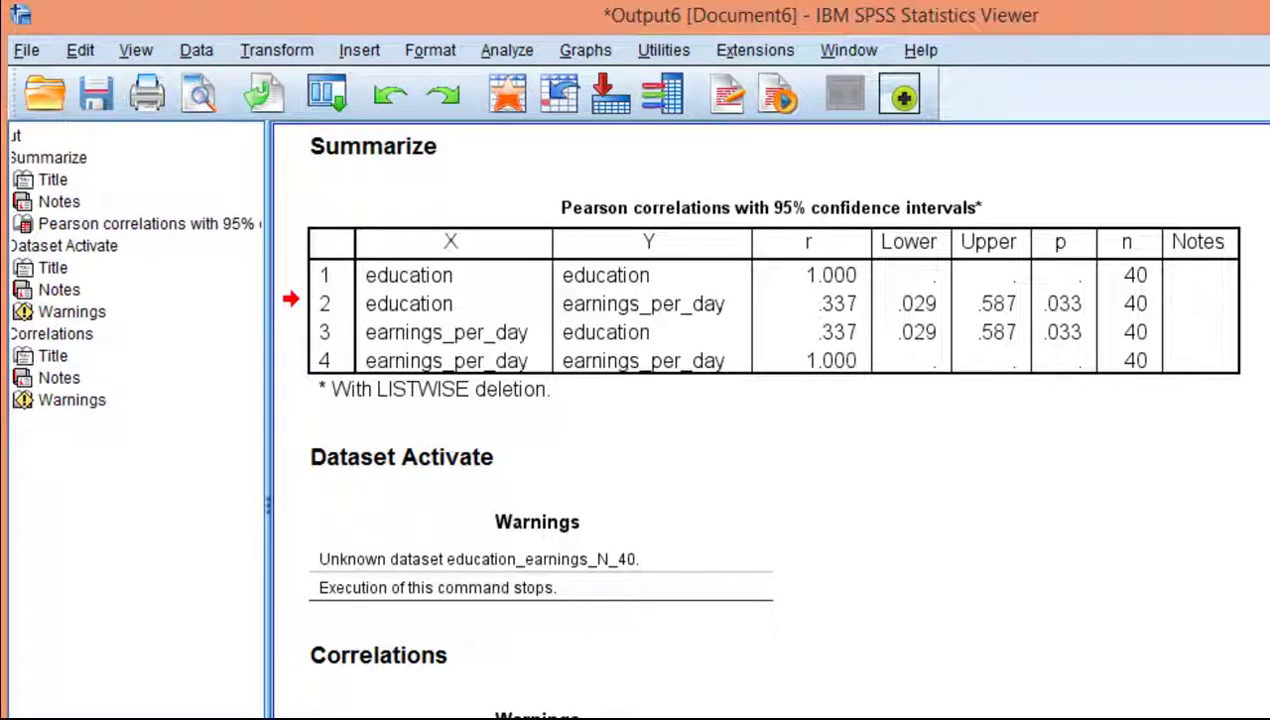
{"action": "key", "text": "alt+F4"}
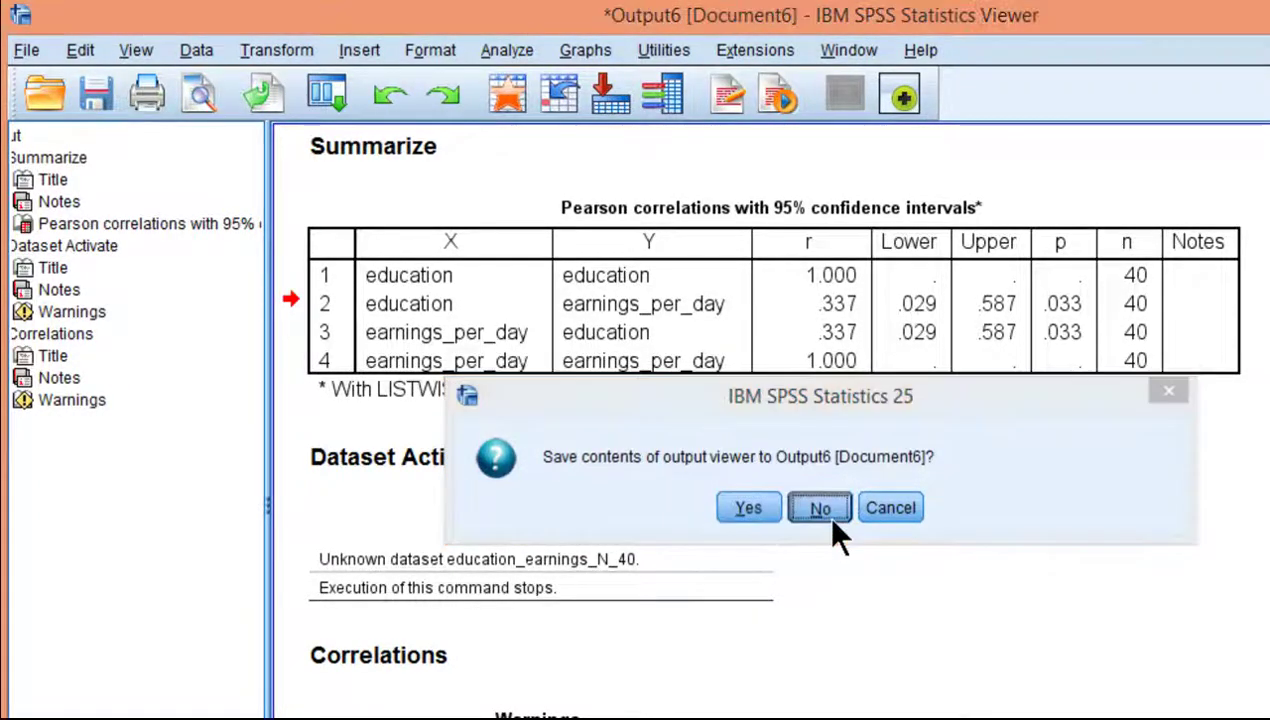
{"action": "left_click", "coordinate": [832, 520]}
Append iq to the /Vars list and rerun the whole rhoCI syntax
{"action": "key", "text": "alt+Tab"}
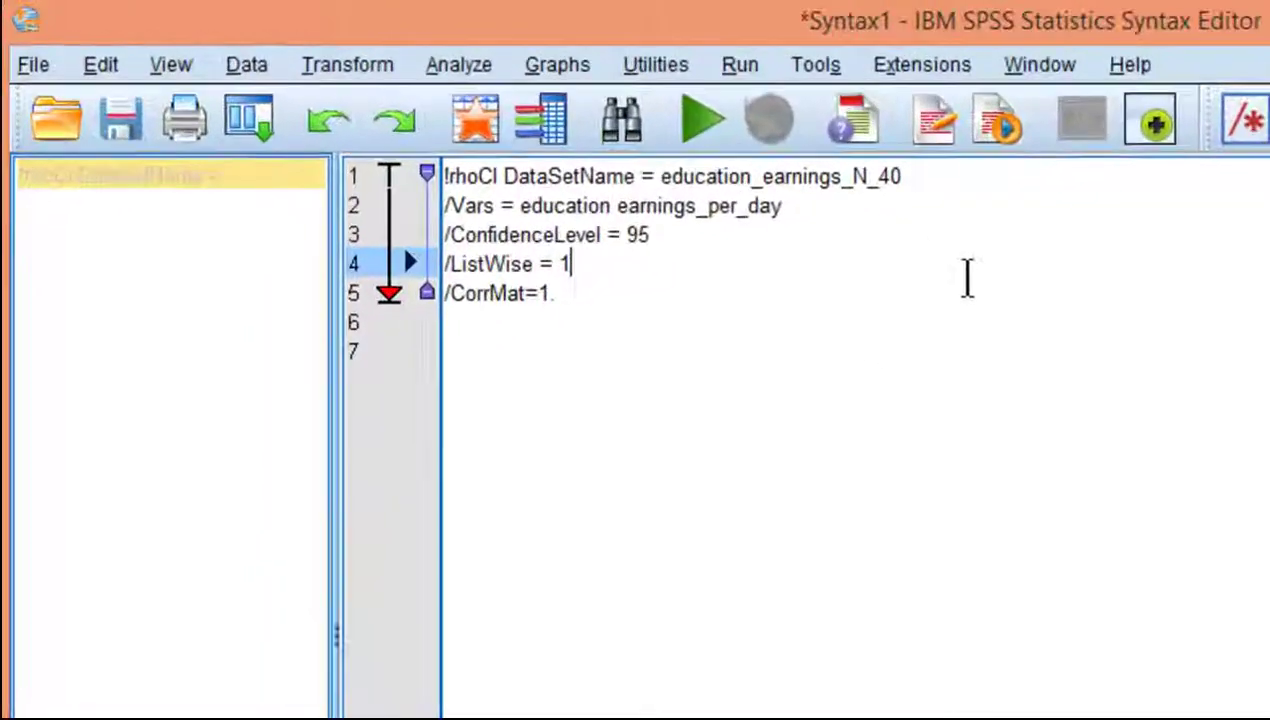
{"action": "left_click", "coordinate": [979, 209]}
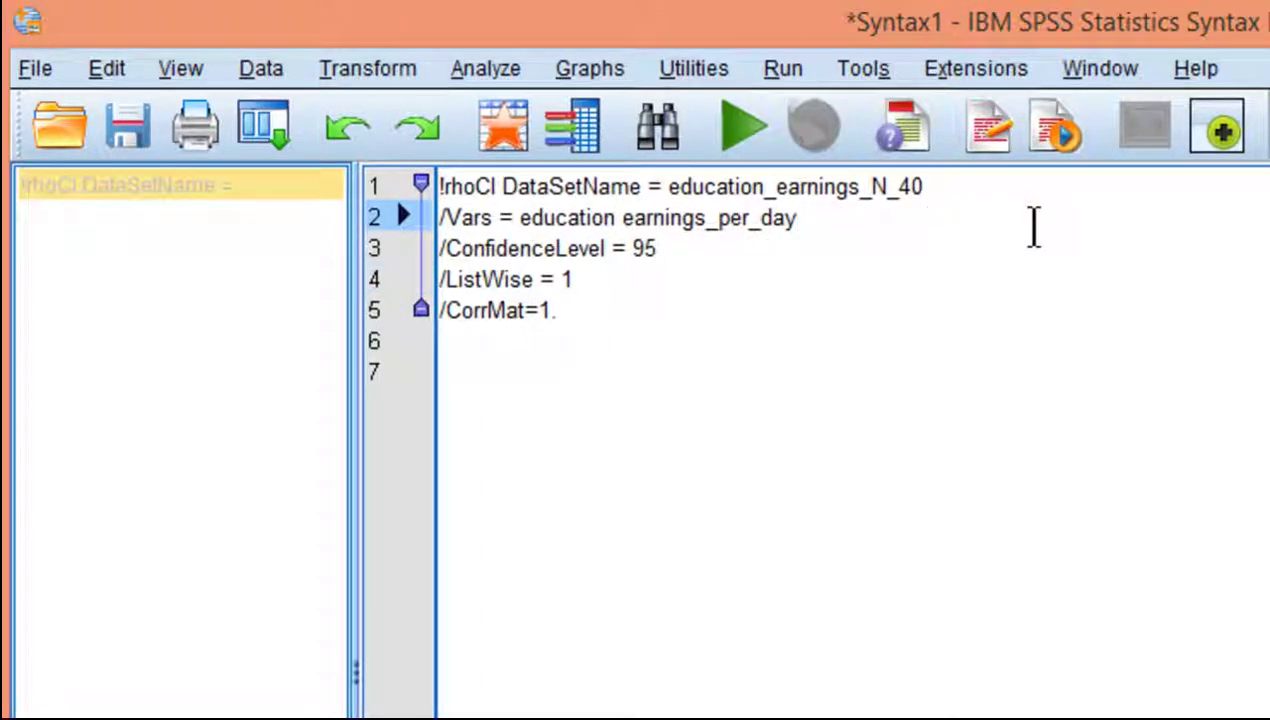
{"action": "type", "text": "iq"}
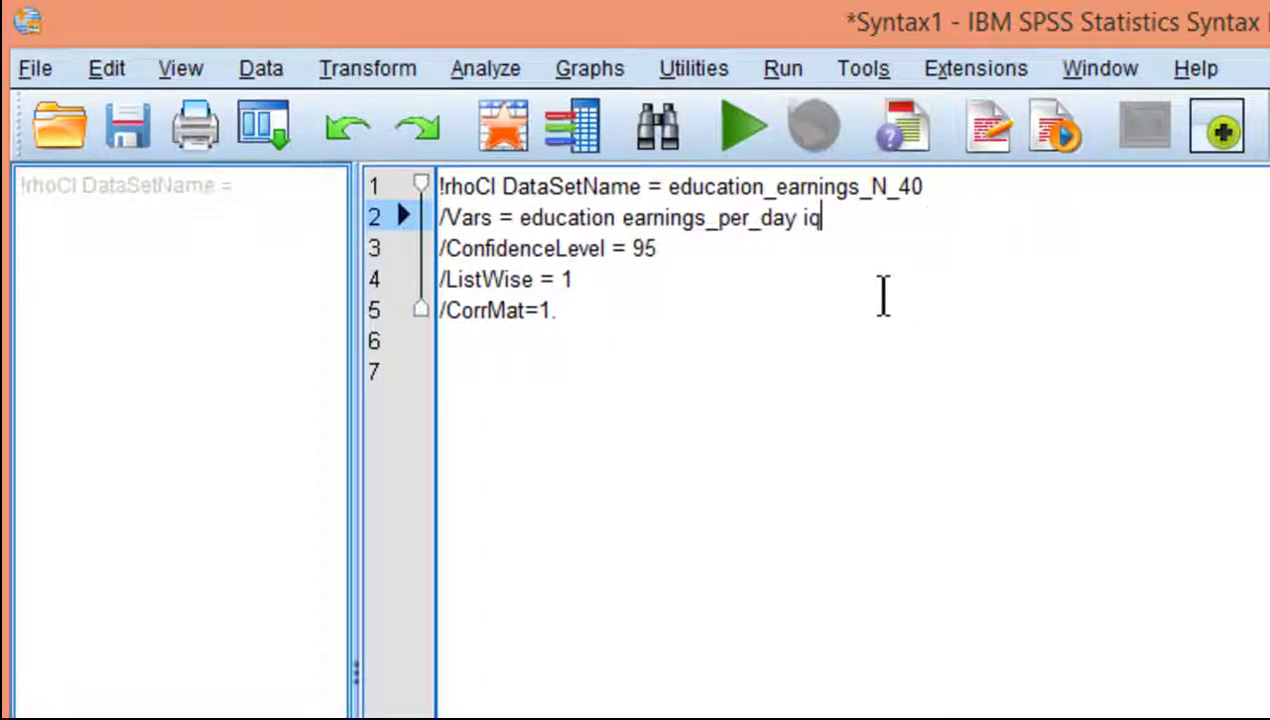
{"action": "left_click", "coordinate": [788, 80]}
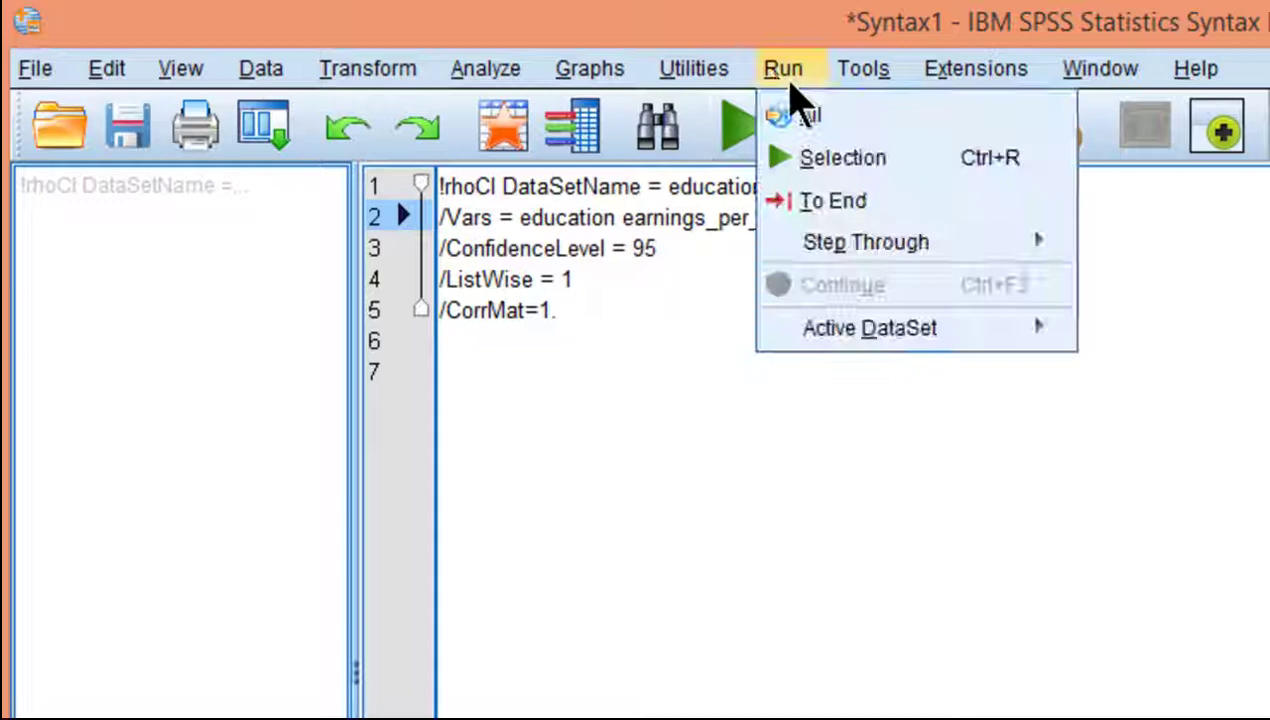
{"action": "left_click", "coordinate": [812, 118]}
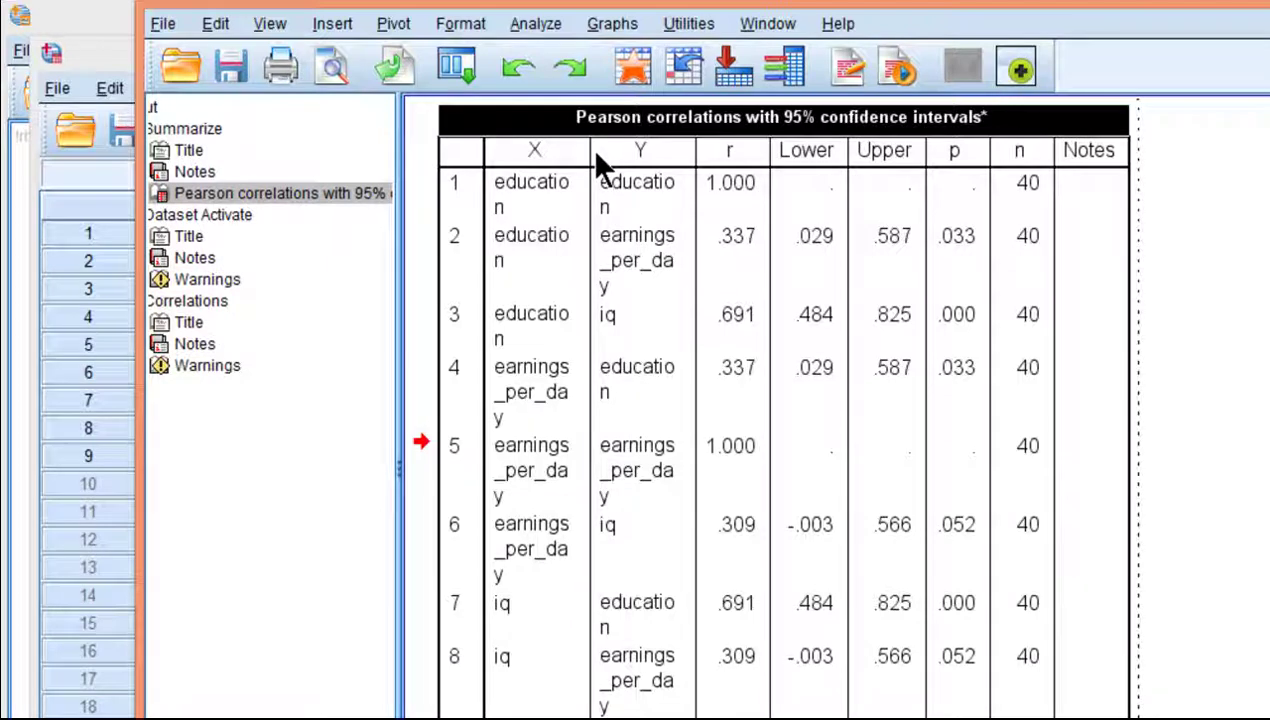
Widen the X, r and Y columns so all nine variable-pair rows fit on single lines
{"action": "left_click_drag", "start_coordinate": [589, 148], "coordinate": [707, 150]}
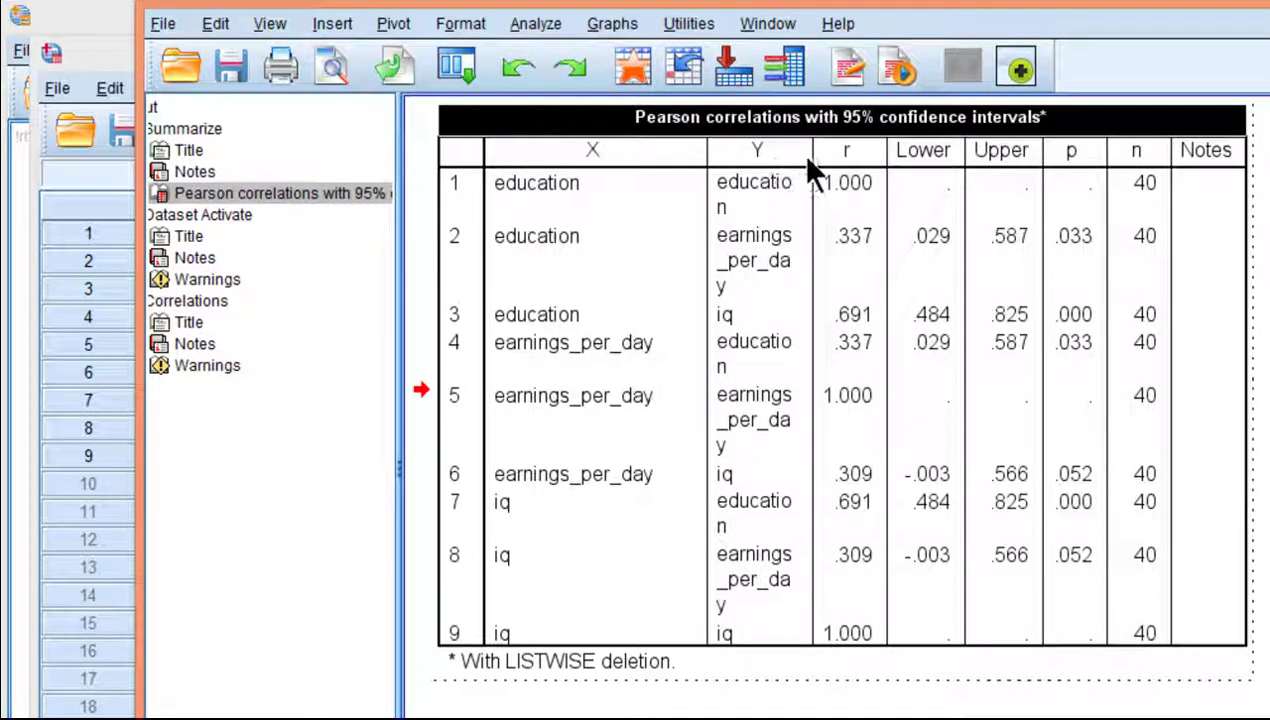
{"action": "left_click_drag", "start_coordinate": [886, 150], "coordinate": [937, 150]}
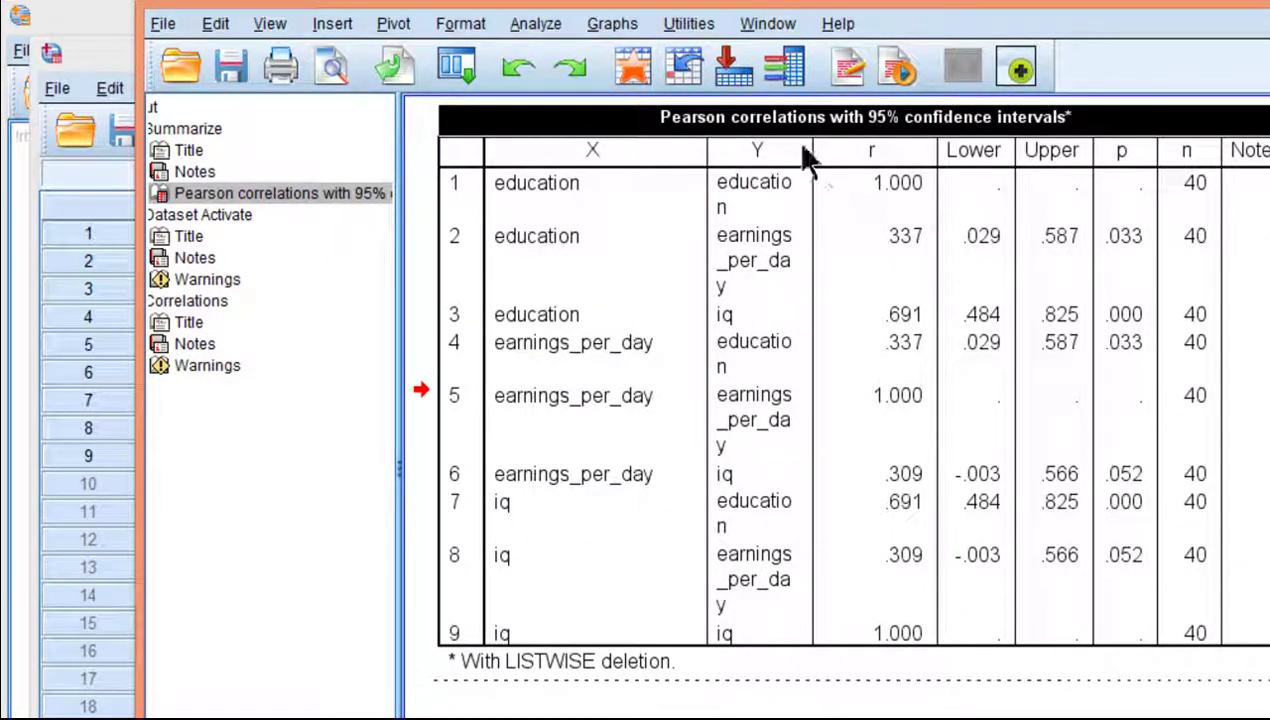
{"action": "left_click_drag", "start_coordinate": [810, 150], "coordinate": [888, 150]}
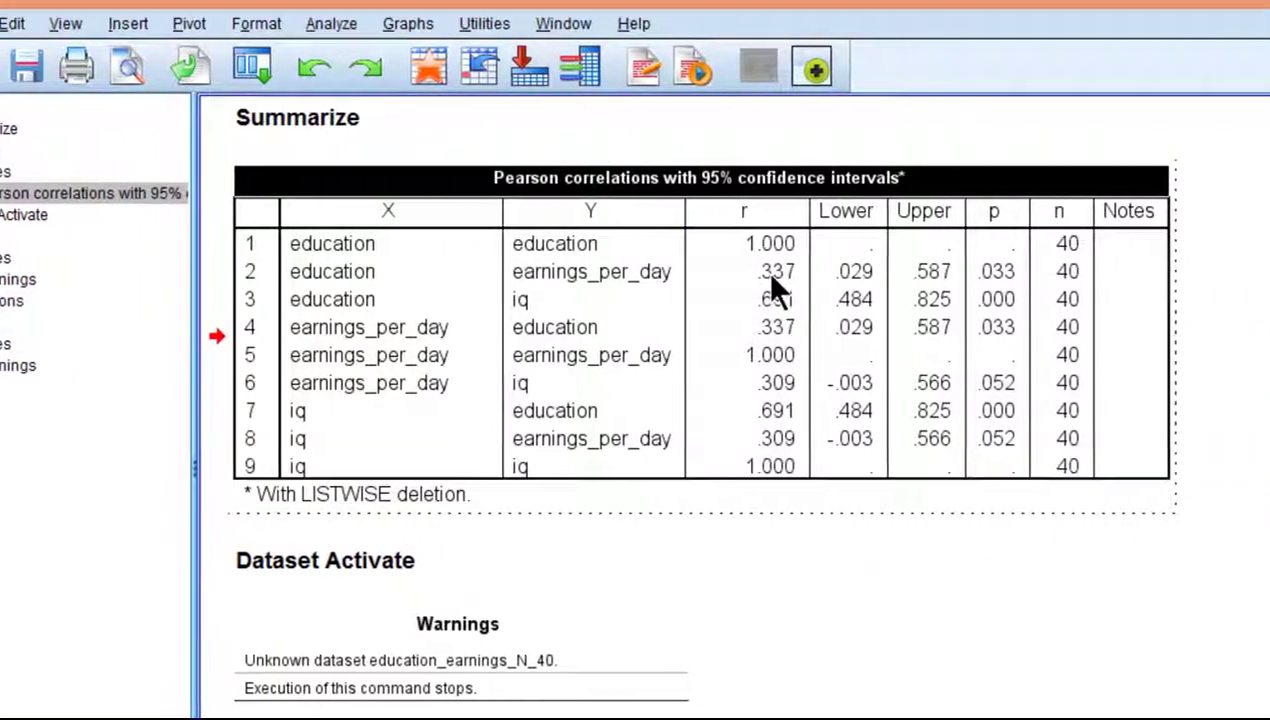